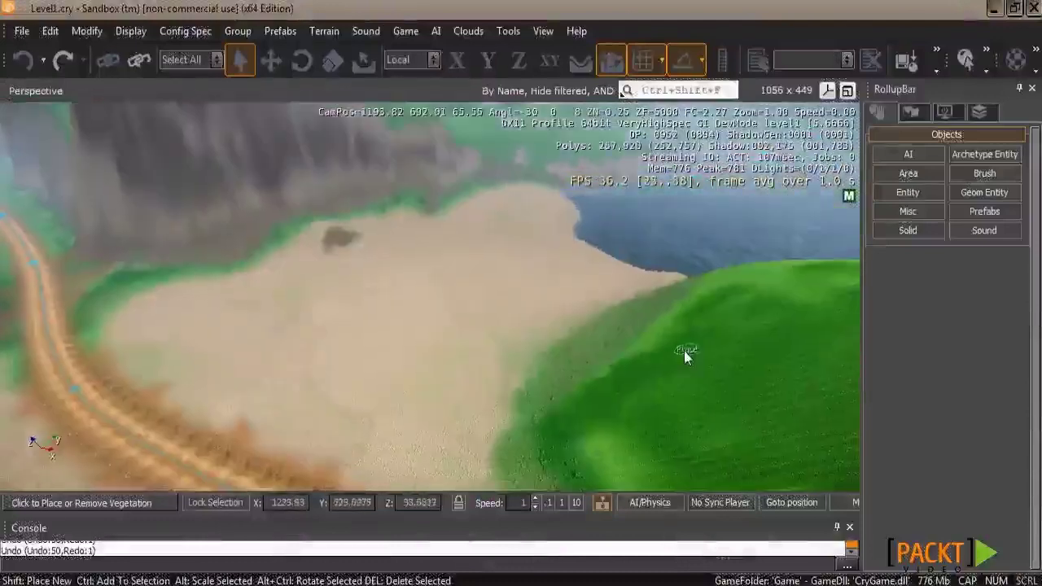
Open the terrain Vegetation tools with the level view over the dirt road beside the sea.
mouse_move(684, 351)
right_down()
mouse_move(695, 344)
mouse_move(684, 350)
right_up()
key(s)
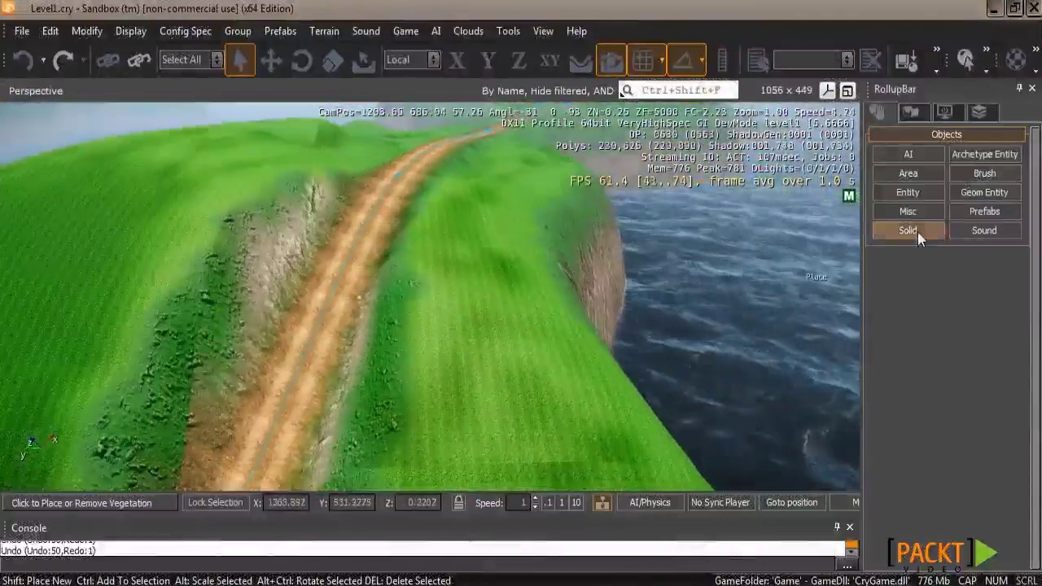
click(910, 111)
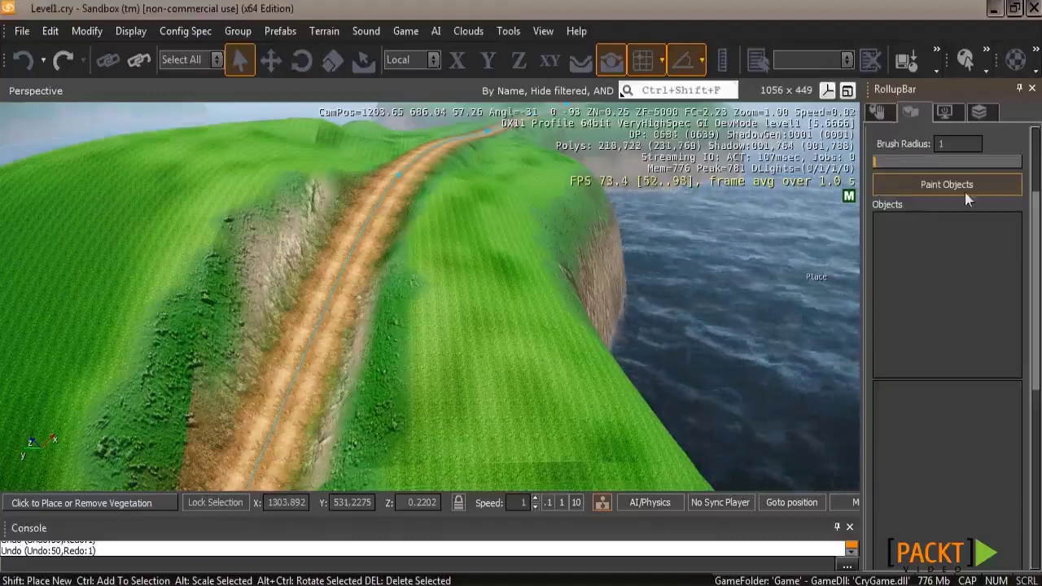
scroll(936, 196, up, 3)
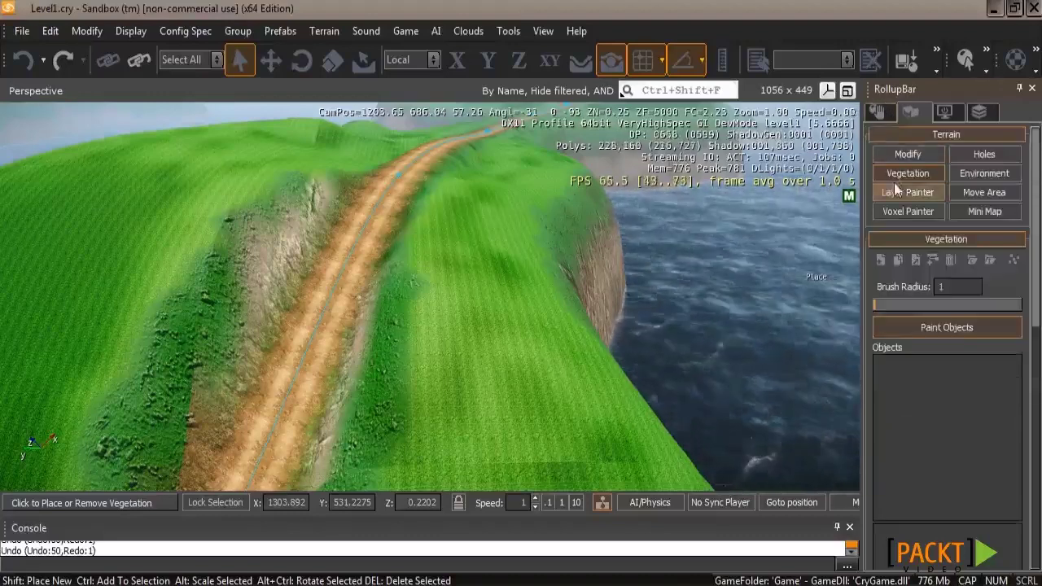
click(894, 174)
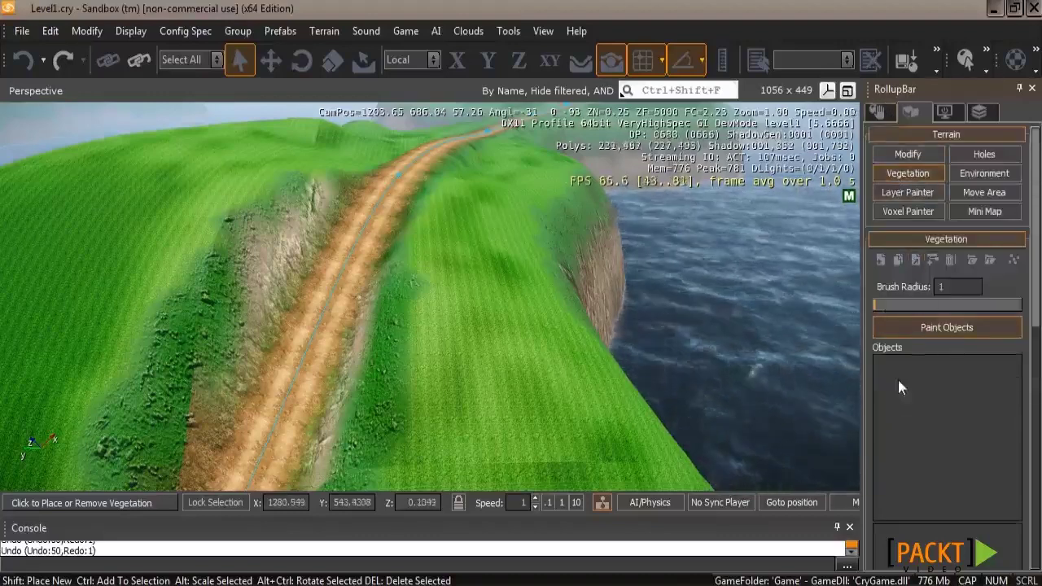
Add the vegetation object jungle_tree_thin_b_con.cgf from the jungle_tree_thin folder of the Natural trees library.
click(879, 260)
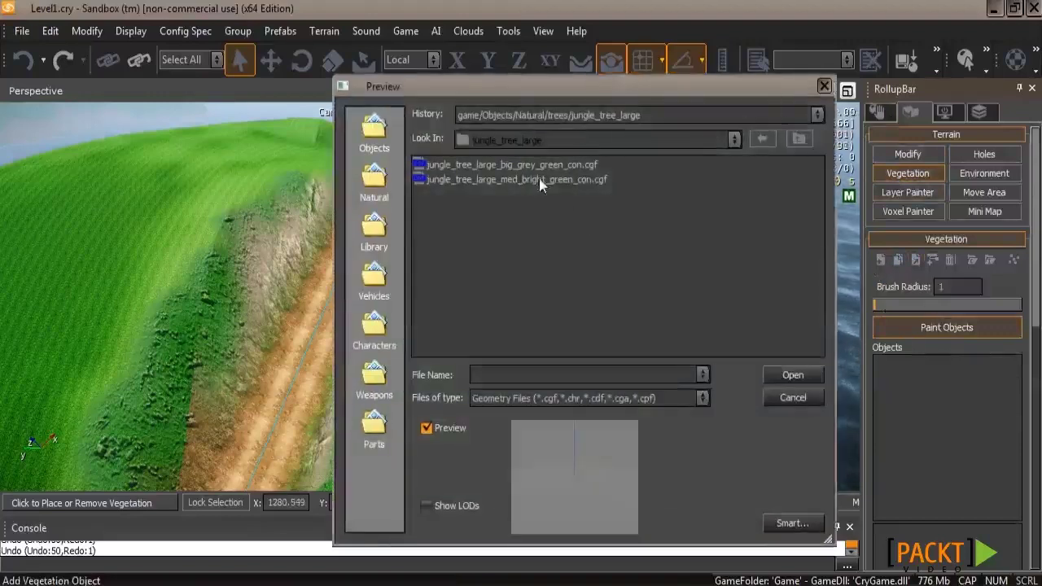
click(520, 167)
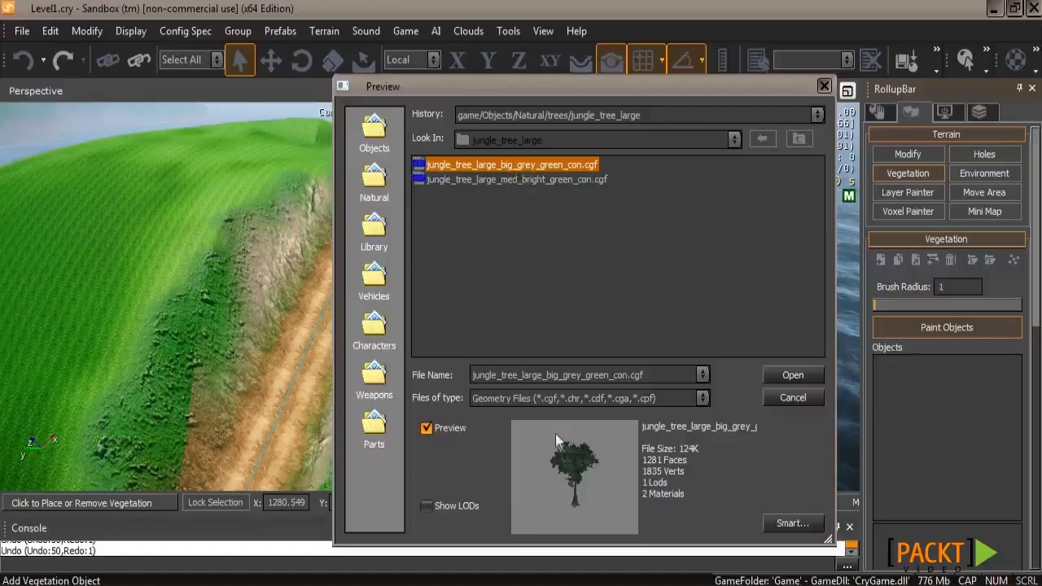
click(374, 187)
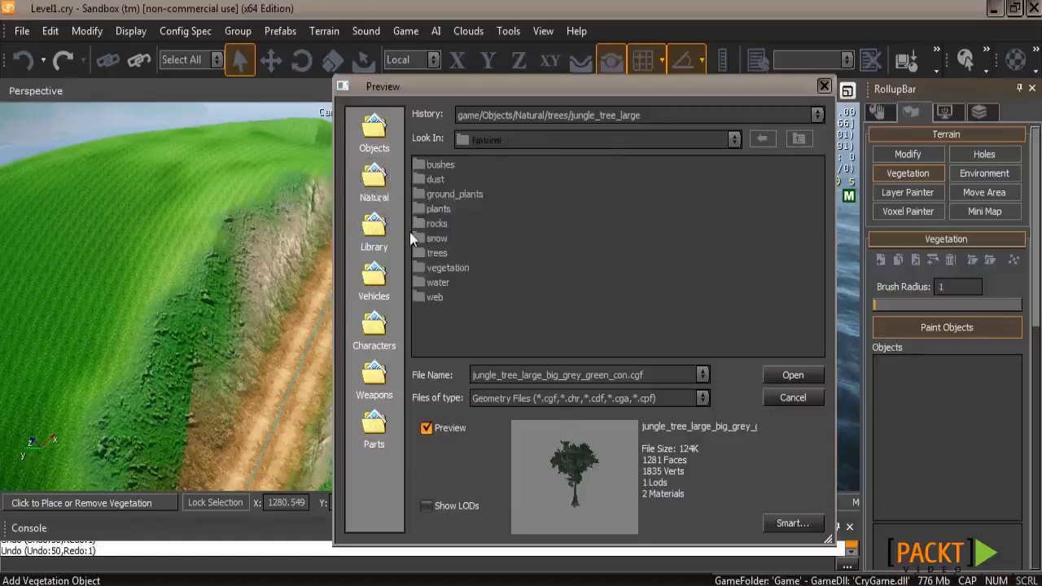
double_click(431, 252)
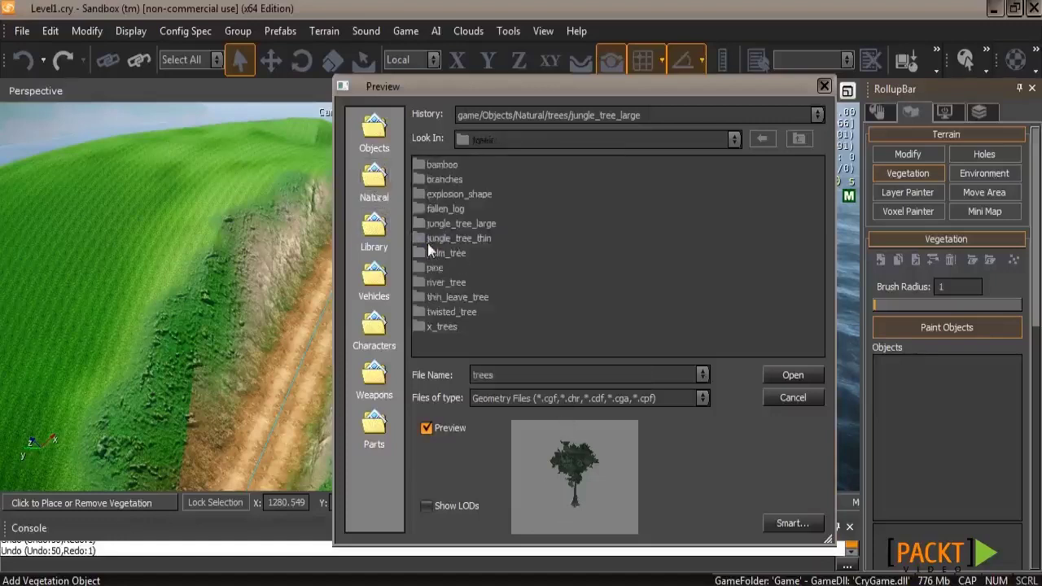
double_click(438, 238)
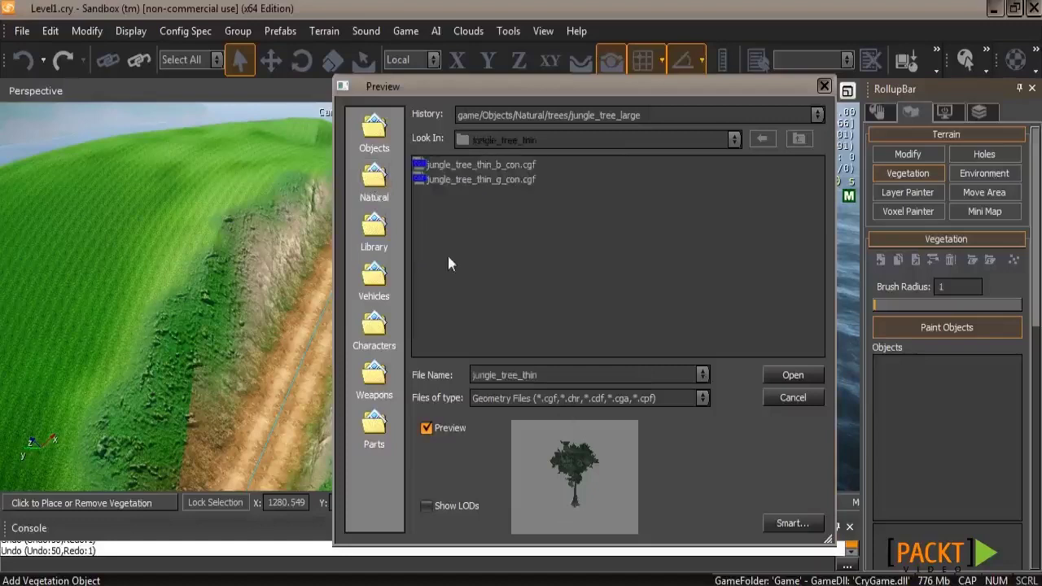
click(487, 166)
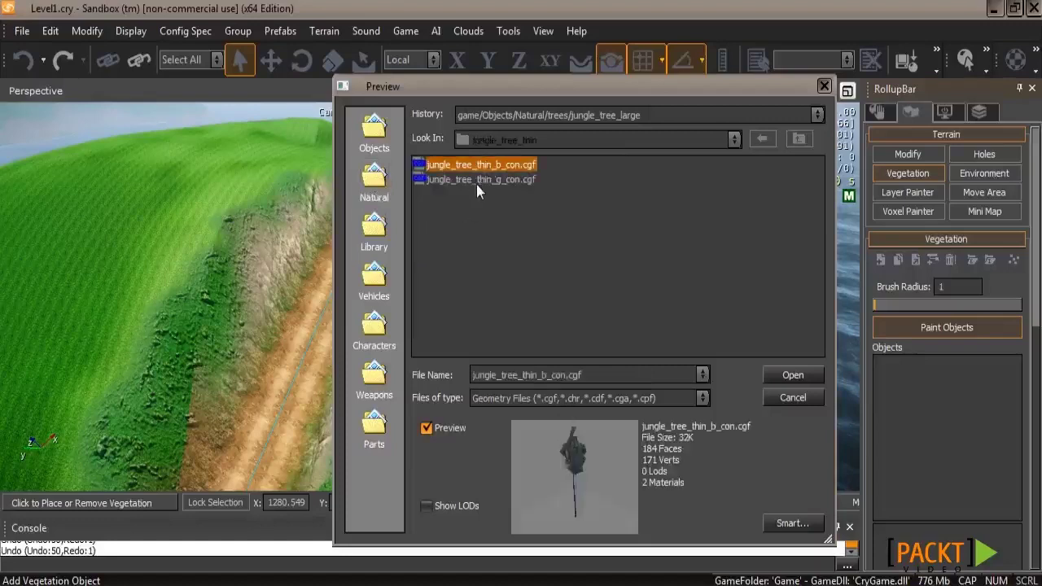
click(791, 375)
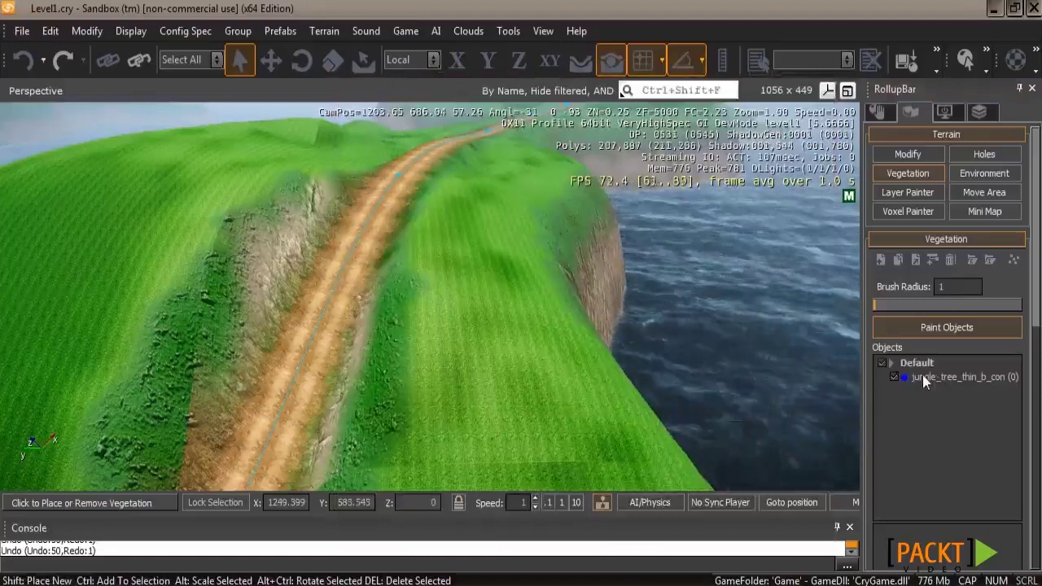
Paint jungle_tree_thin_b_con trees on the grassy slope between the road and the sea with brush radius 1.
click(922, 376)
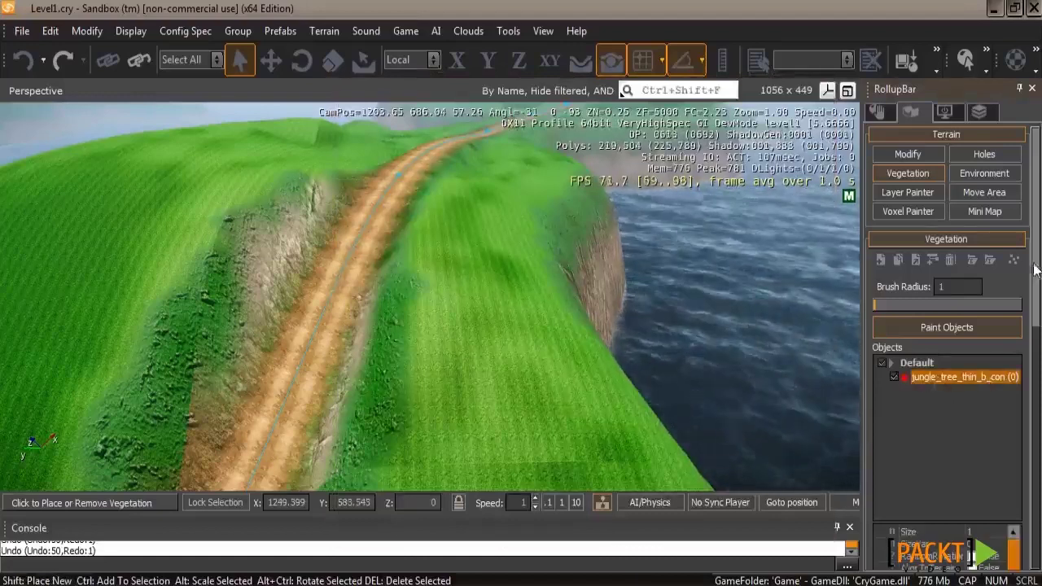
scroll(1035, 270, down, 6)
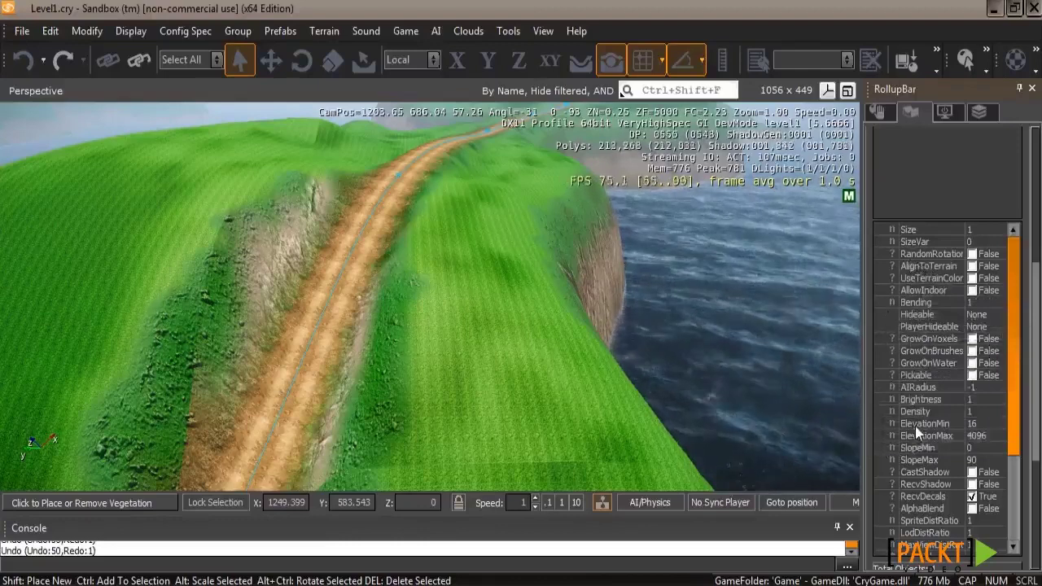
right_drag(680, 343, 686, 349)
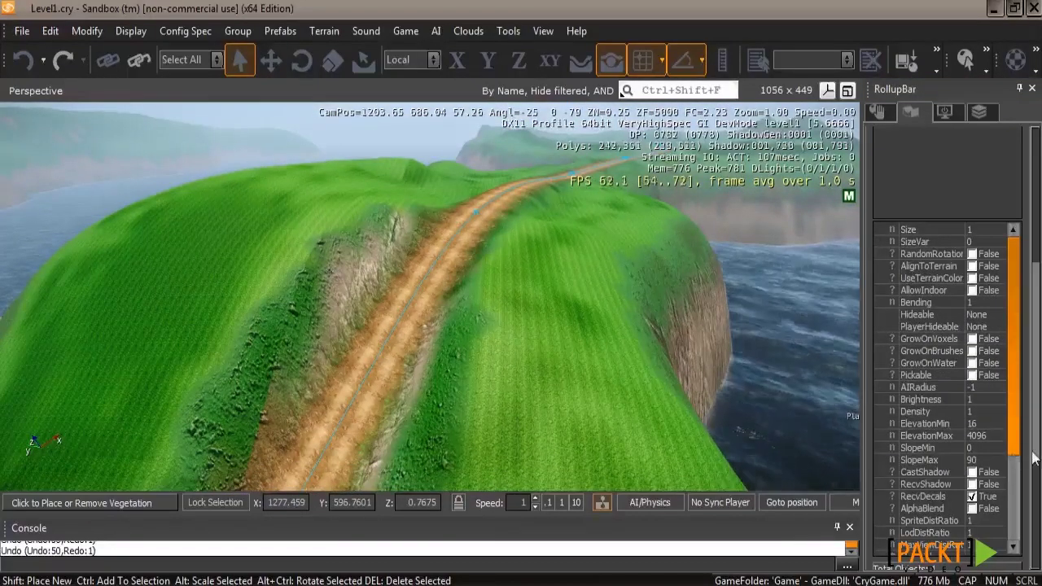
scroll(959, 254, up, 5)
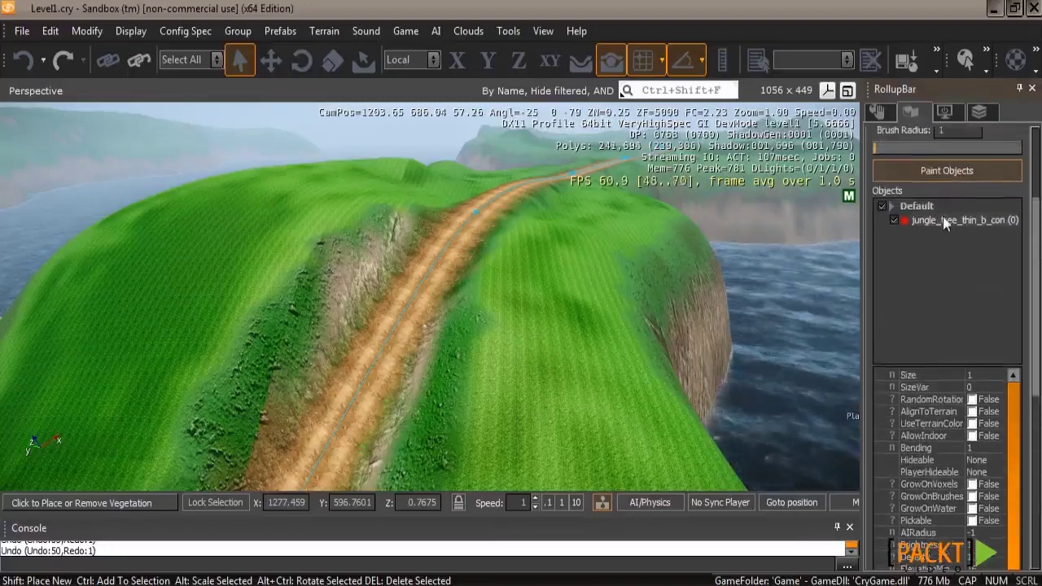
click(942, 218)
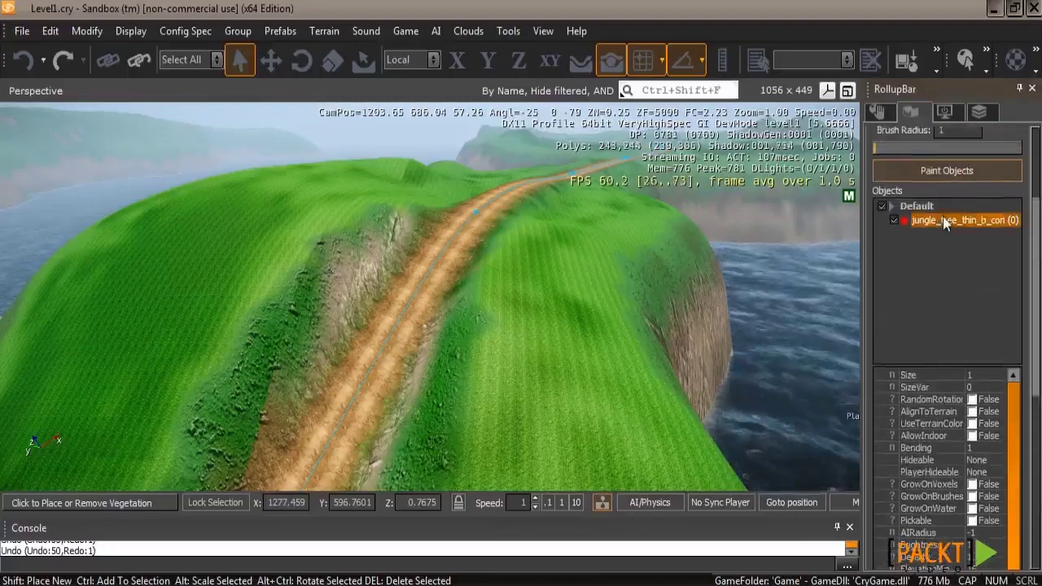
click(907, 174)
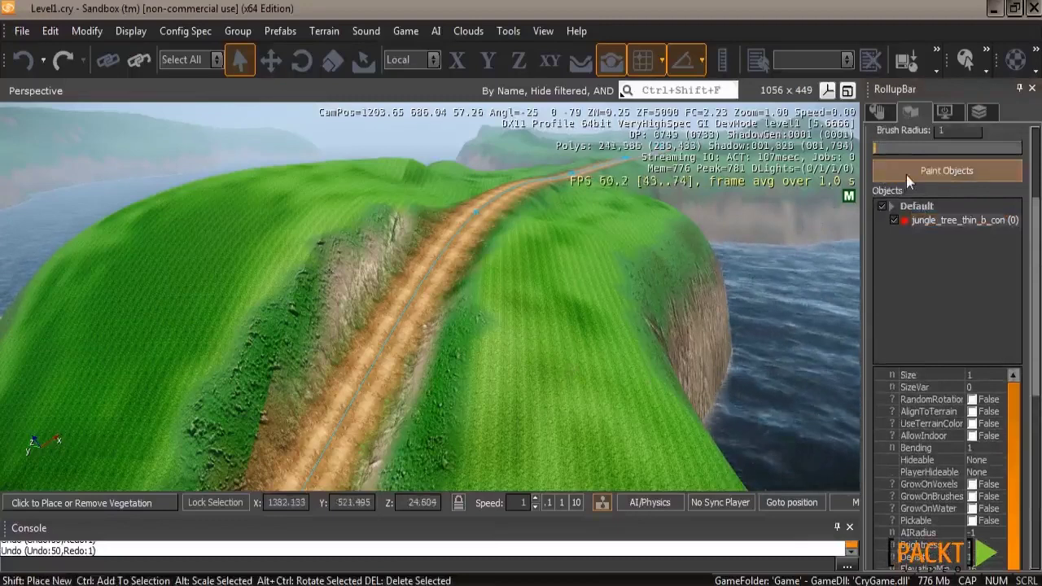
mouse_move(554, 385)
mouse_down()
mouse_move(564, 416)
mouse_move(594, 362)
mouse_move(581, 241)
mouse_move(547, 299)
mouse_move(523, 392)
mouse_move(544, 437)
mouse_move(666, 464)
mouse_move(537, 424)
mouse_up()
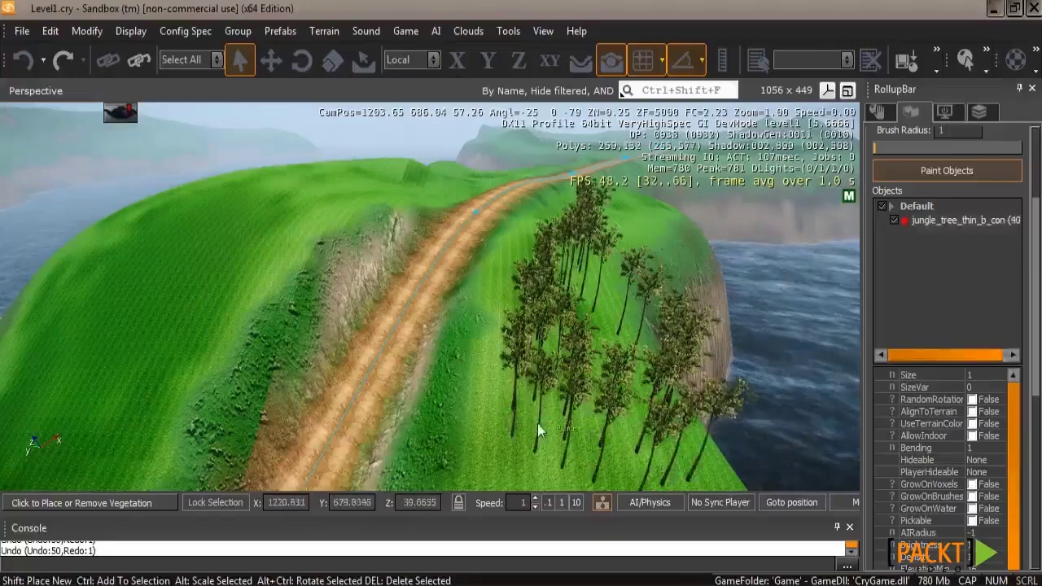
Set the vegetation brush radius to 34 and paint trees across the road and both grassy hills.
right_drag(537, 423, 533, 421)
key(w)
key(s)
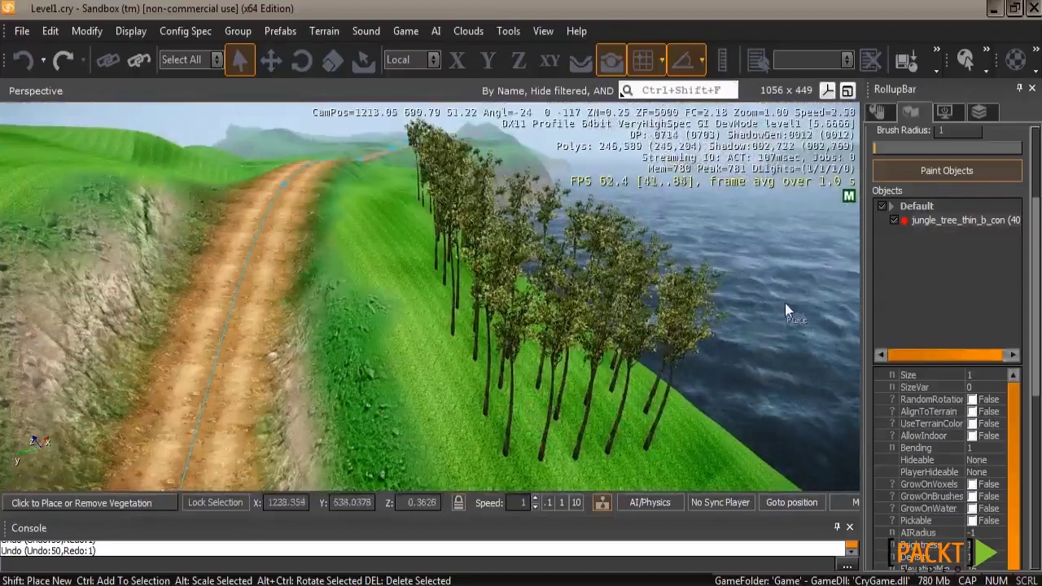
click(910, 149)
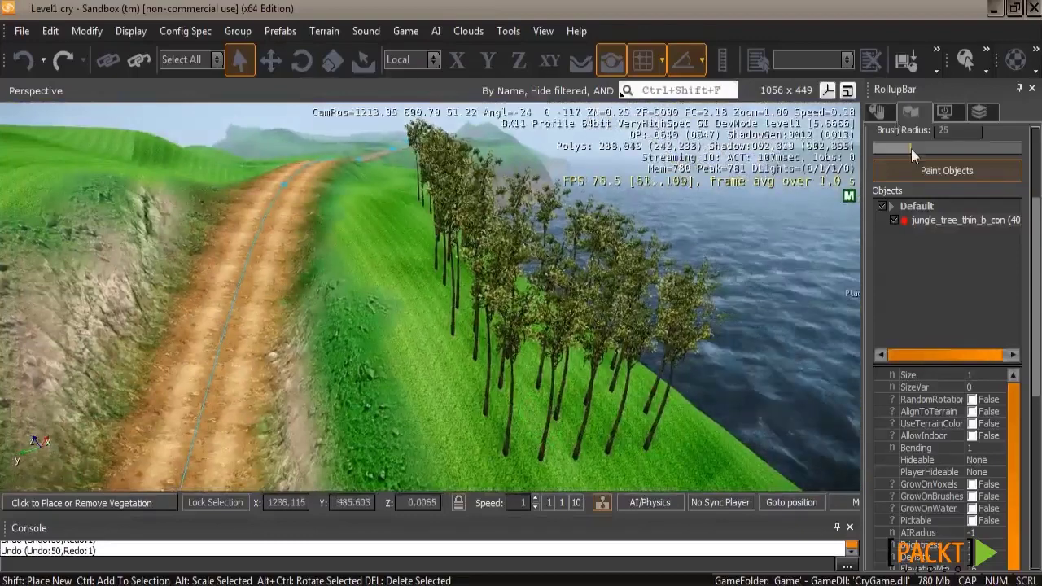
drag(911, 149, 924, 149)
right_drag(404, 387, 403, 387)
key(s)
drag(412, 364, 394, 318)
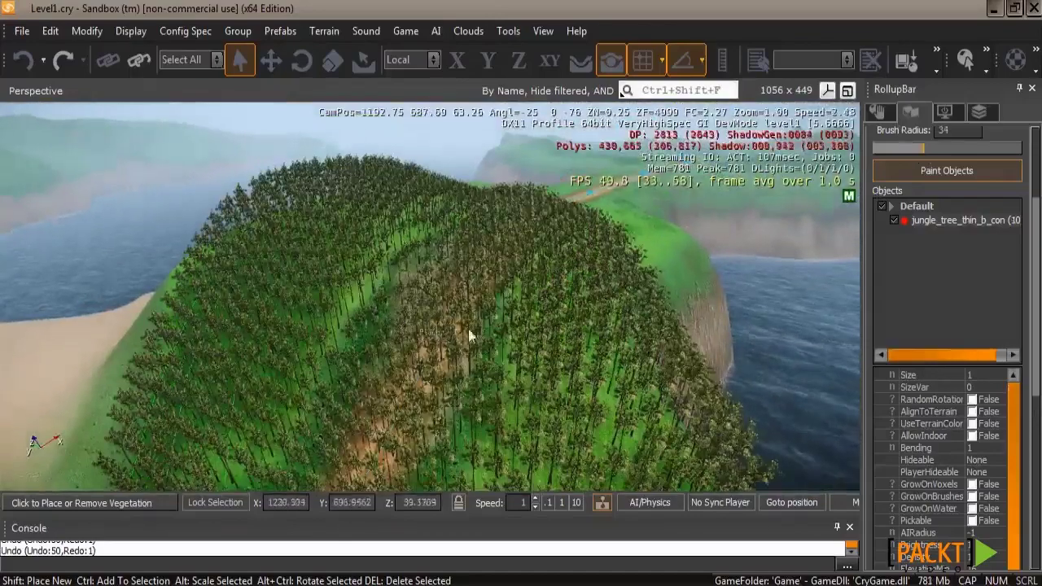
Undo both tree strokes, and try another radius 34 stroke across the road before undoing it too.
scroll(508, 347, up, 5)
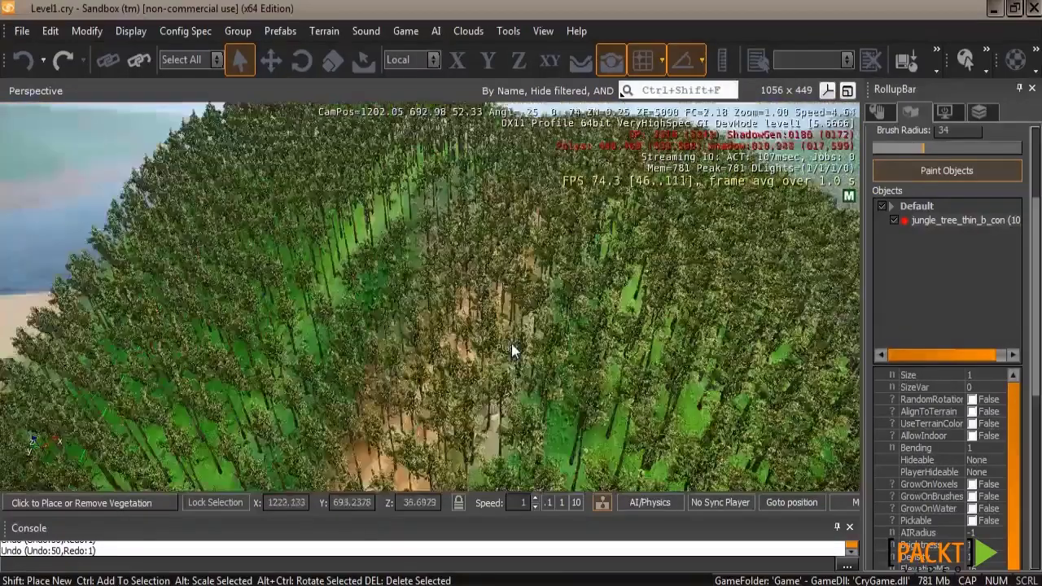
right_drag(511, 343, 564, 351)
key(ctrl+z)
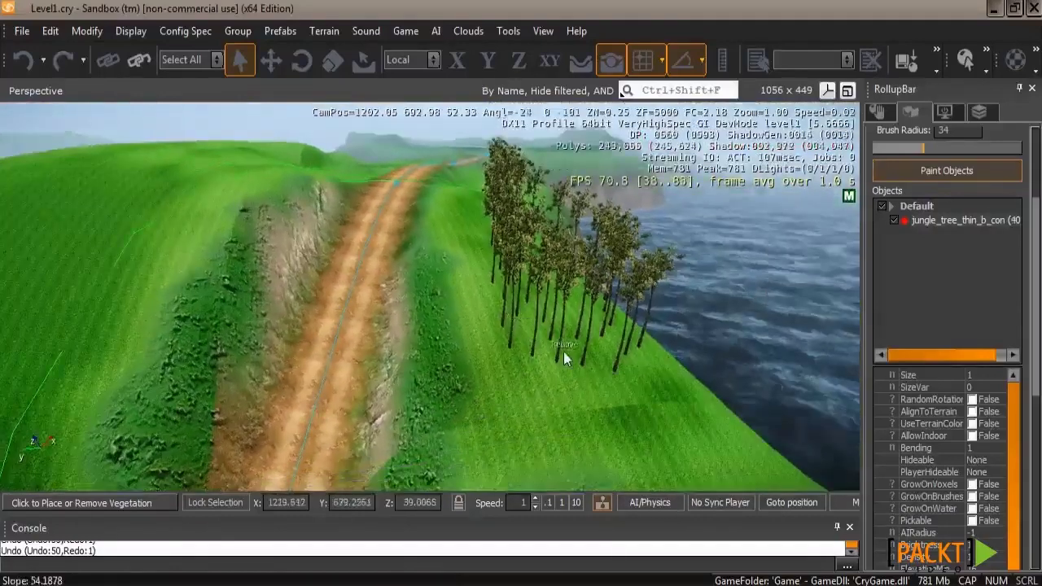
key(ctrl+z)
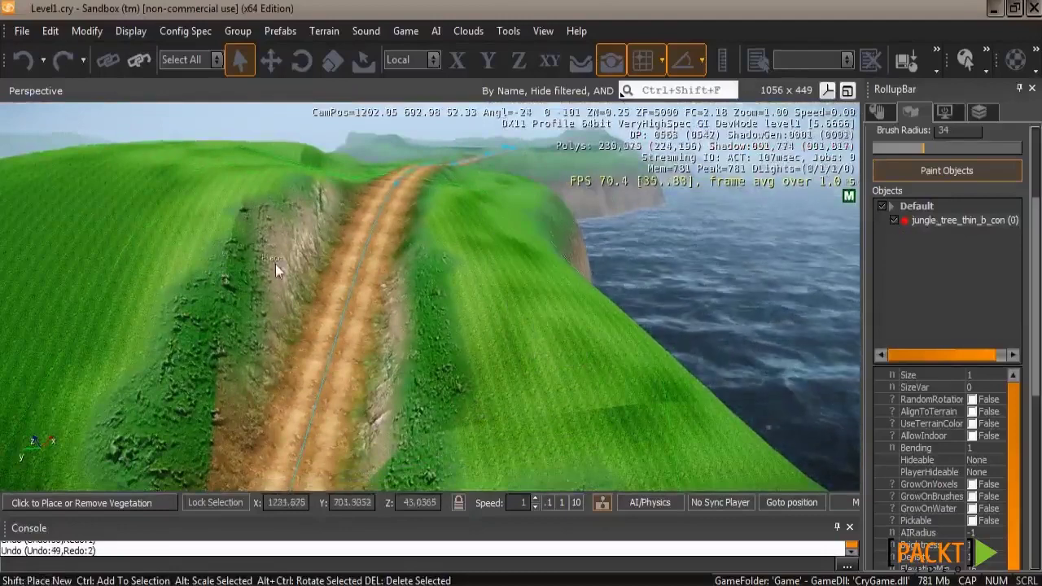
drag(315, 262, 335, 268)
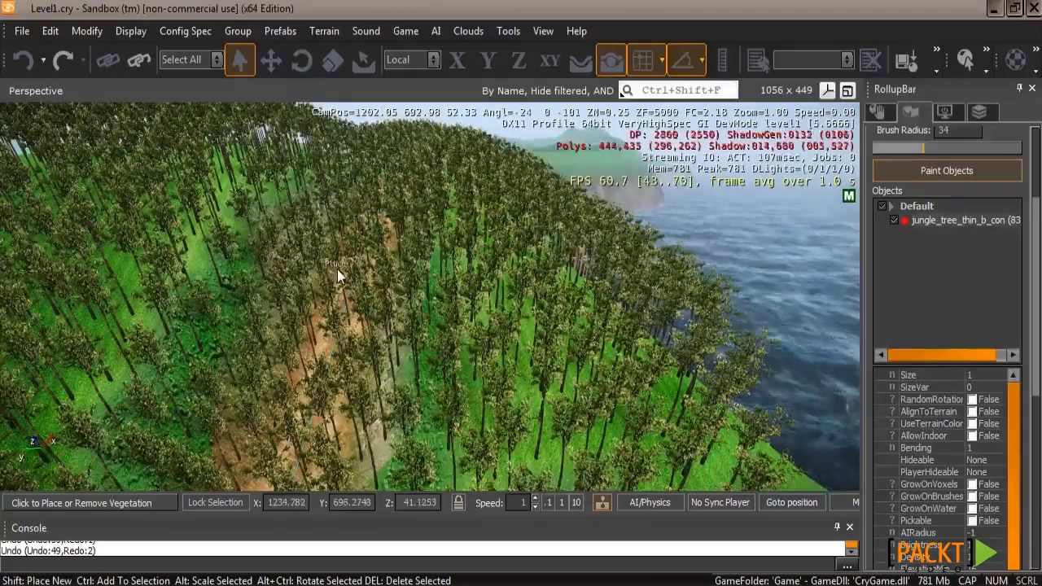
key(ctrl+z)
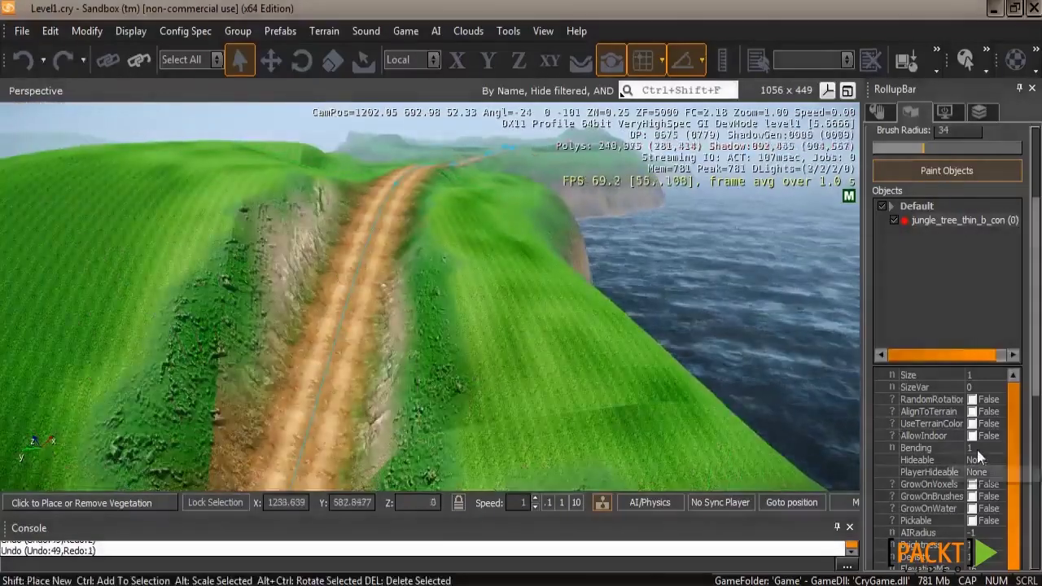
Set the tree object's Density to 24.1 and paint sparse trees across the road and hills.
scroll(1014, 469, down, 1)
scroll(1014, 469, down, 2)
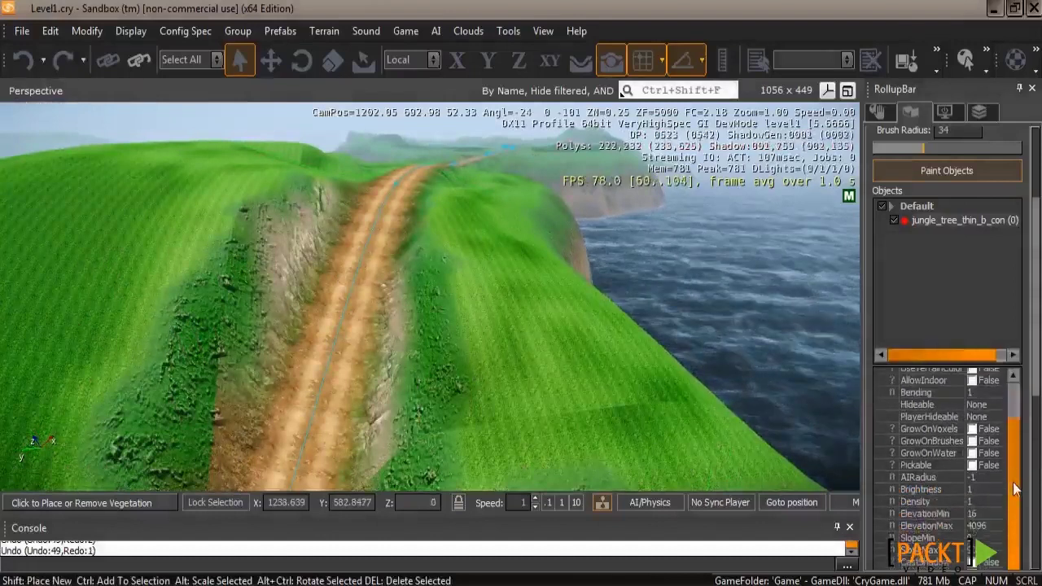
click(974, 503)
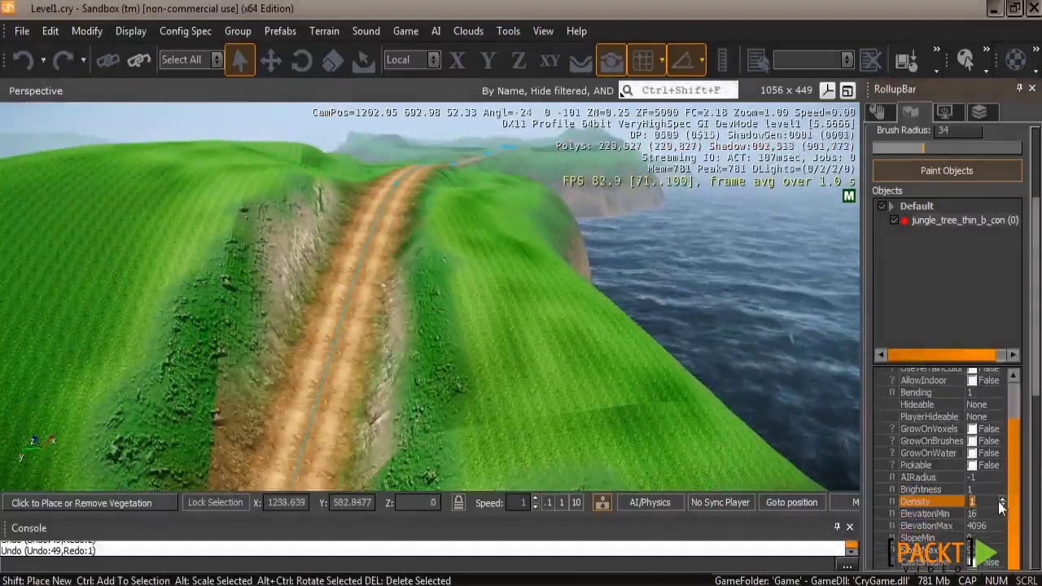
drag(1003, 505, 999, 479)
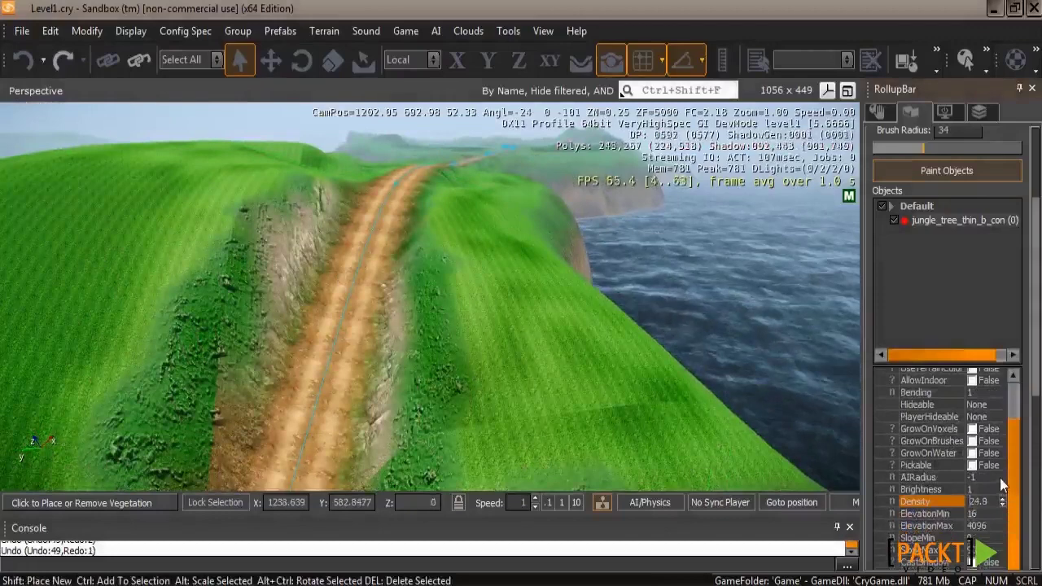
click(332, 335)
right_drag(513, 337, 513, 337)
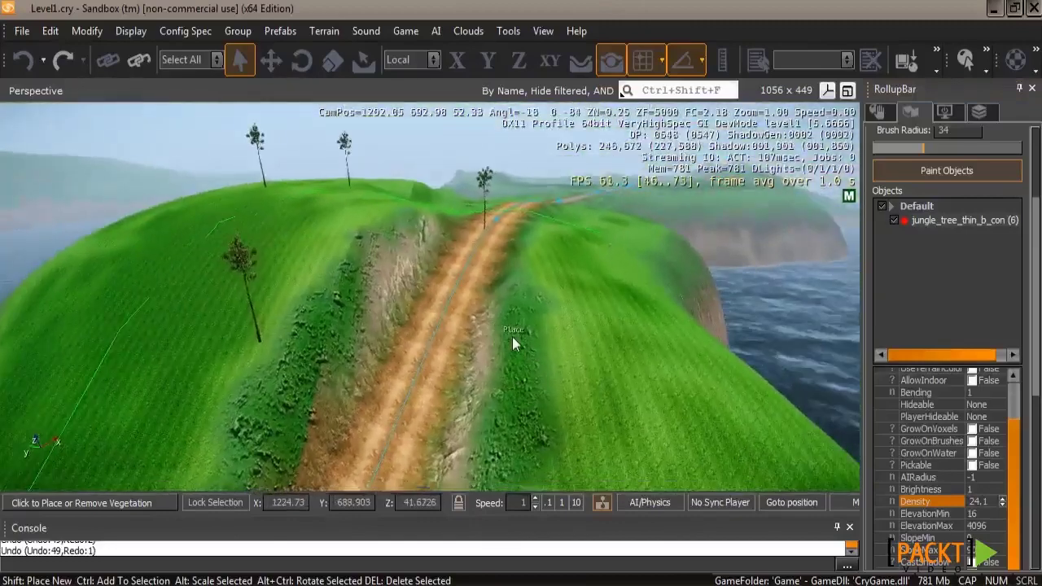
Undo the sparse tree stroke and set the tree object's Density to 2.
click(964, 502)
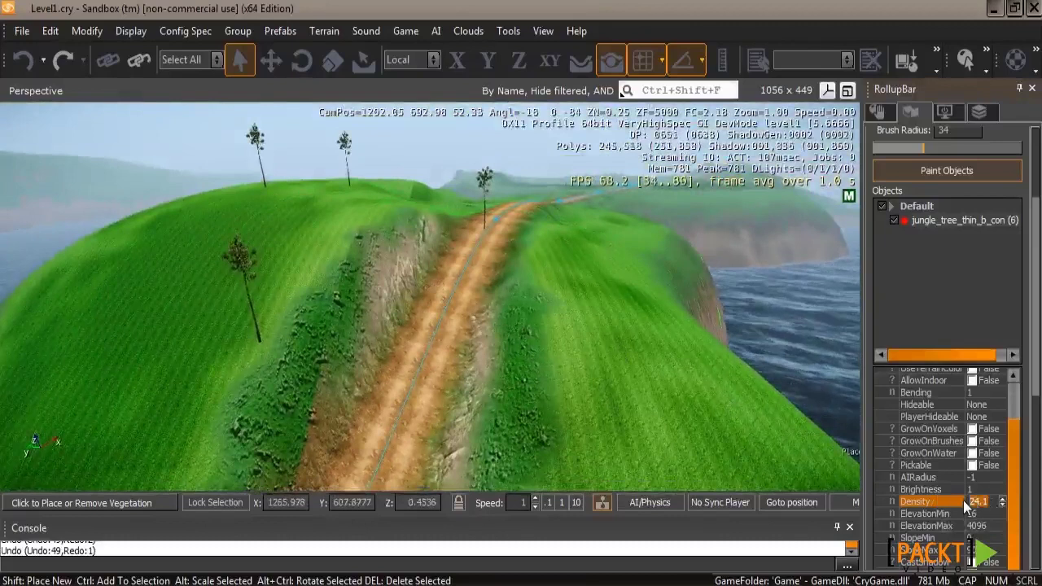
text(2)
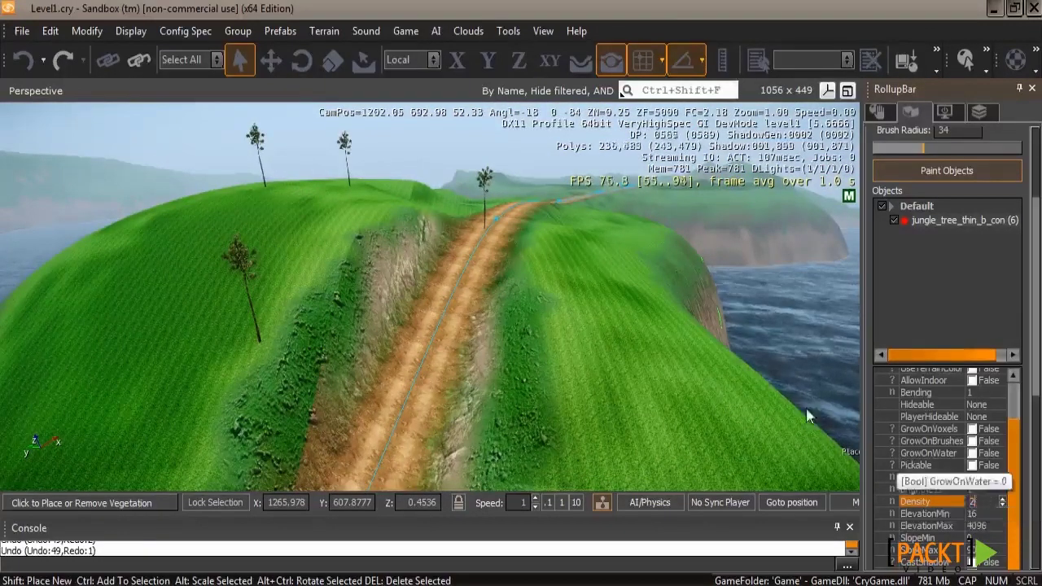
key(ctrl+z)
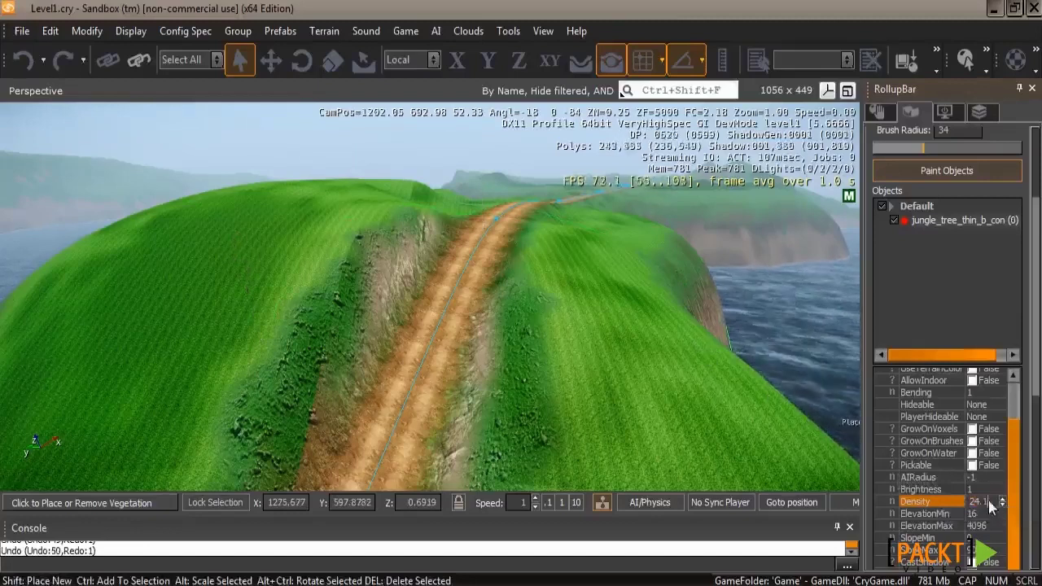
drag(988, 501, 956, 503)
text(2)
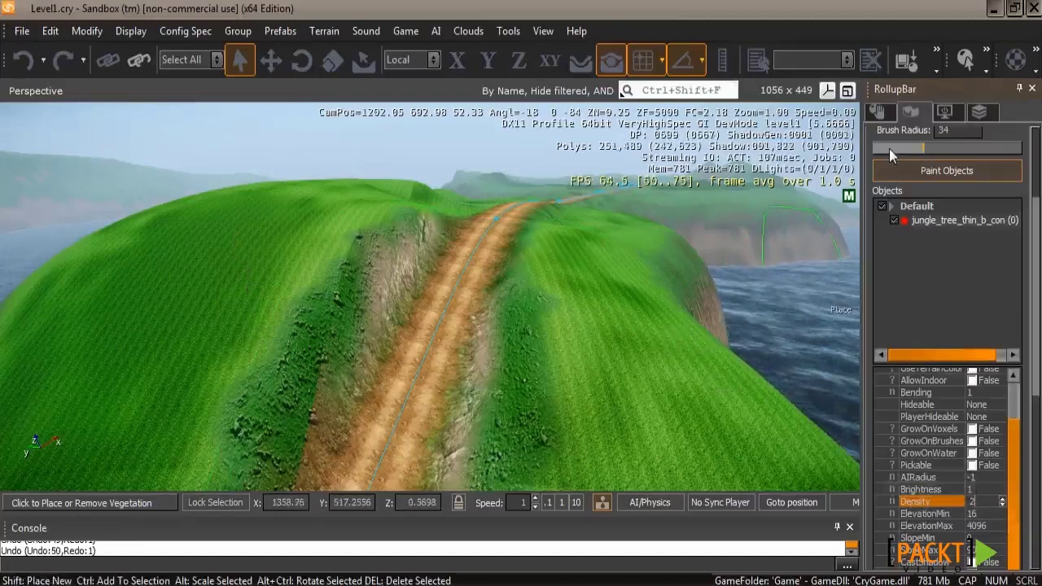
Reduce the vegetation brush radius to 2 and deselect the tree object.
drag(888, 148, 876, 149)
click(921, 252)
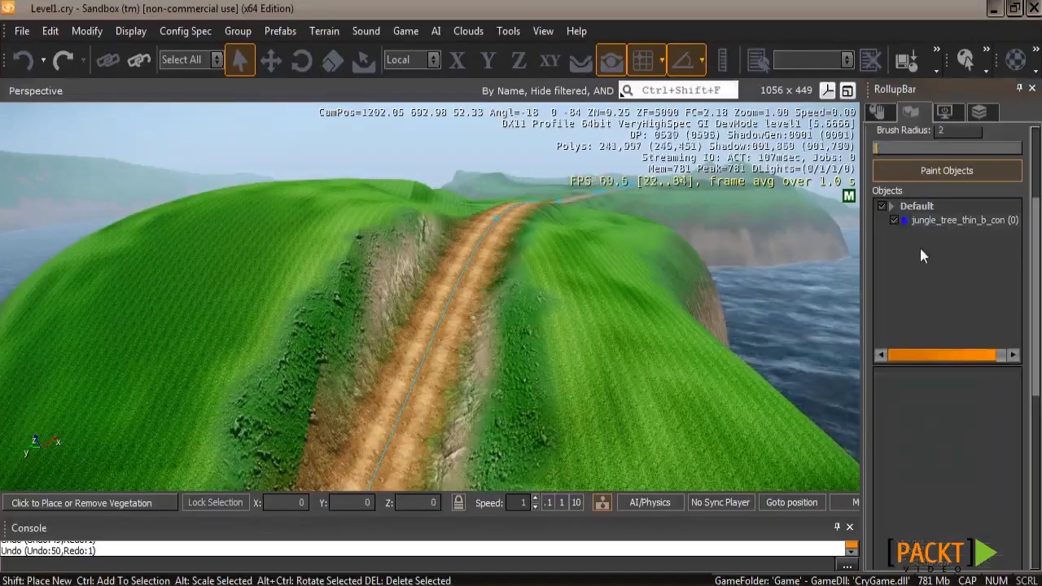
Add jungle_tree_thin_g_con.cgf from the jungle_tree_thin folder as a second vegetation object.
right_click(920, 238)
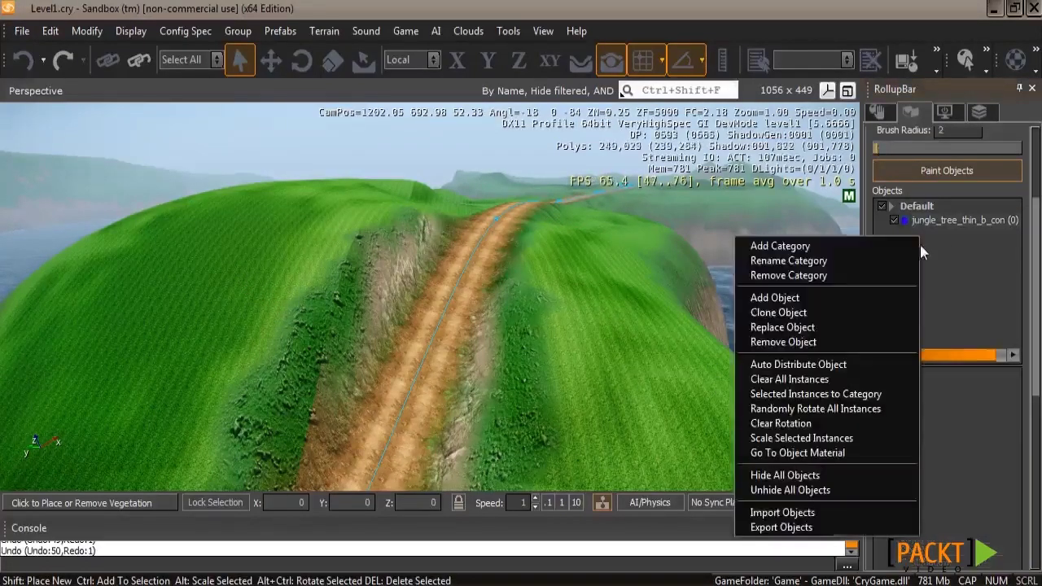
click(781, 300)
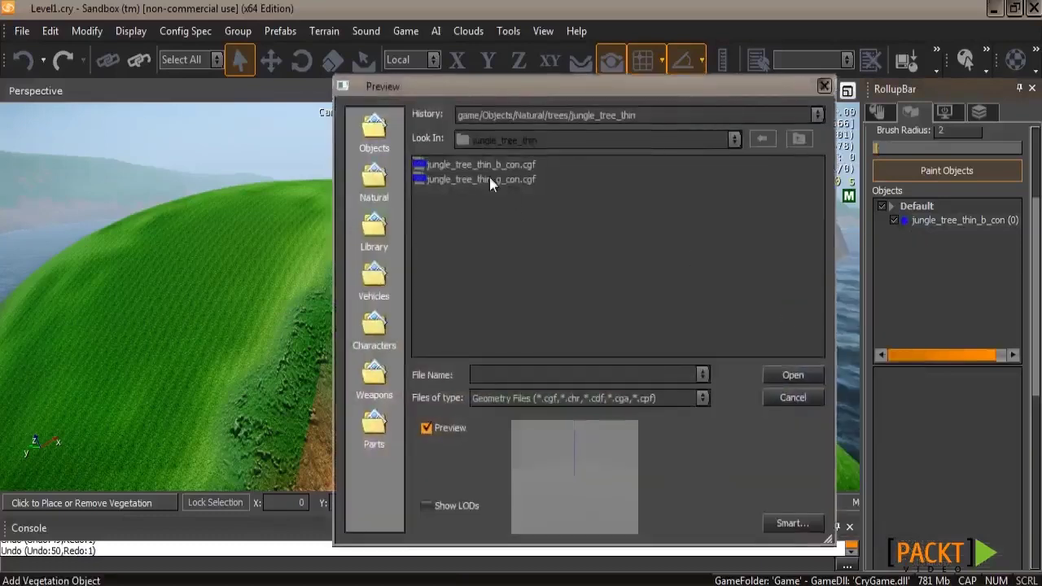
click(472, 180)
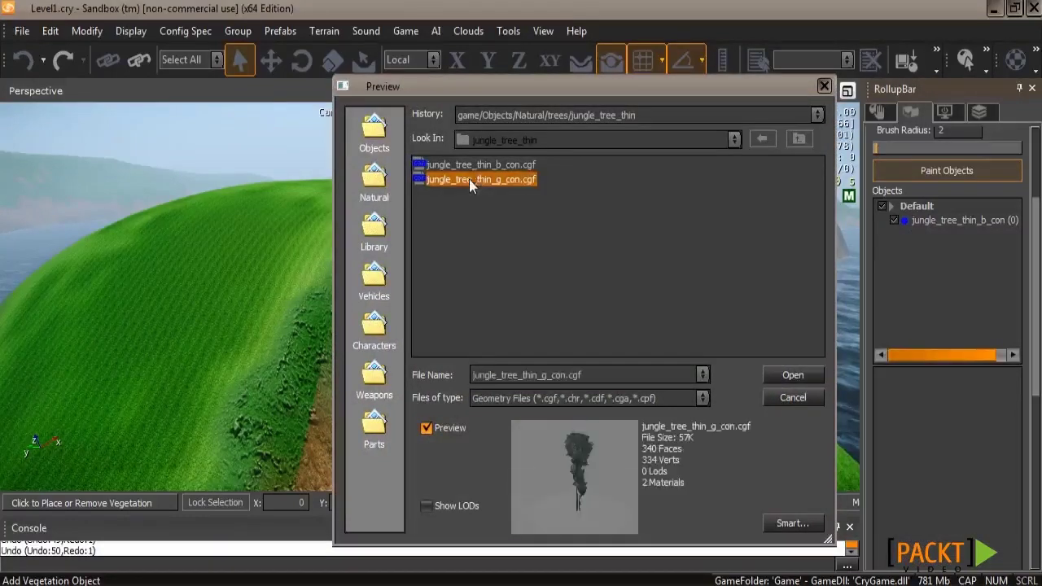
click(795, 376)
click(885, 304)
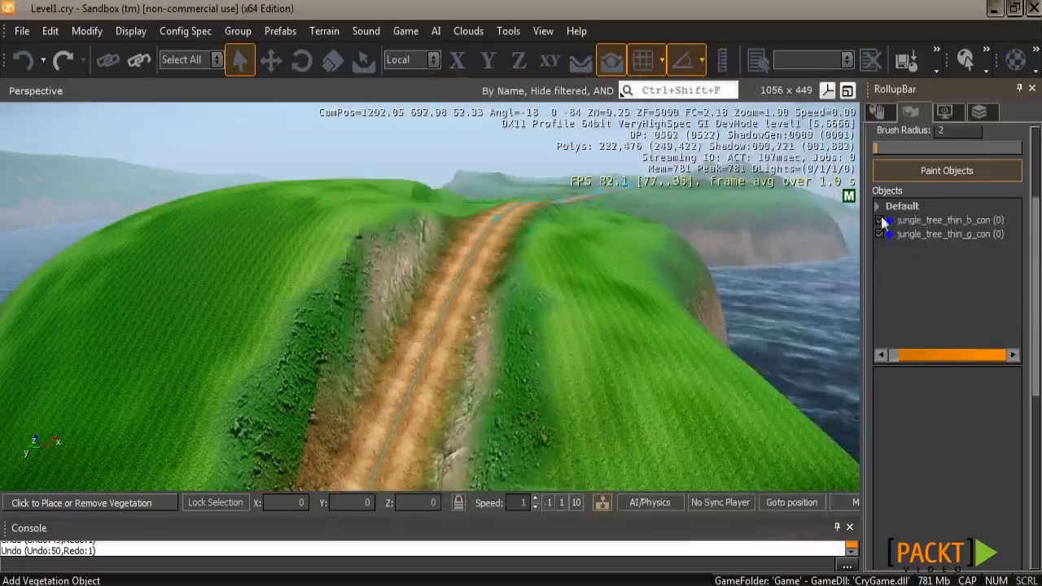
Paint a mixed stand of jungle_tree_thin_b_con and jungle_tree_thin_g_con on the seaward grassy slope beside the road, and inspect it up close.
click(930, 234)
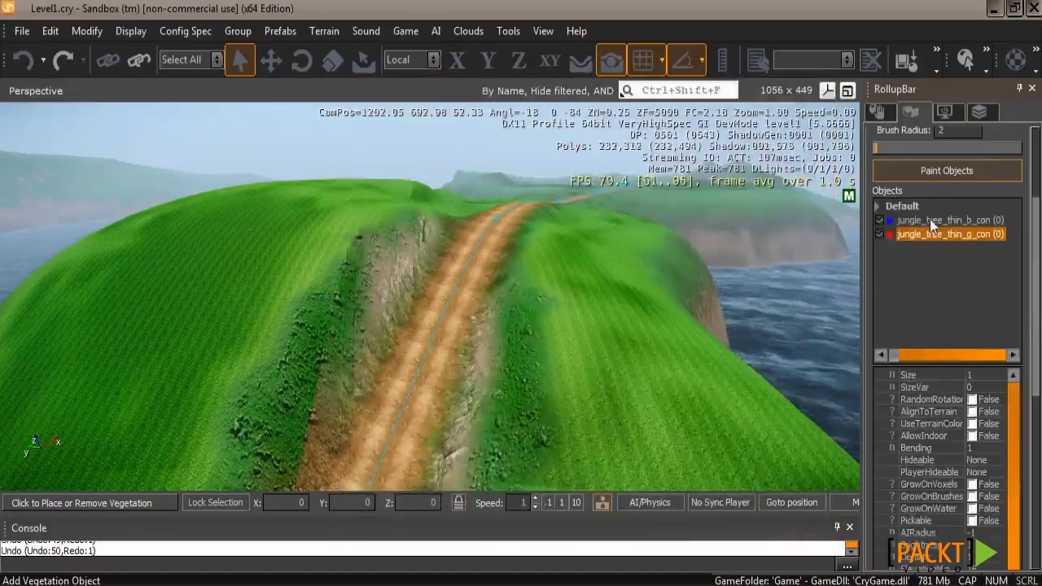
click(930, 220)
ctrl+click(931, 234)
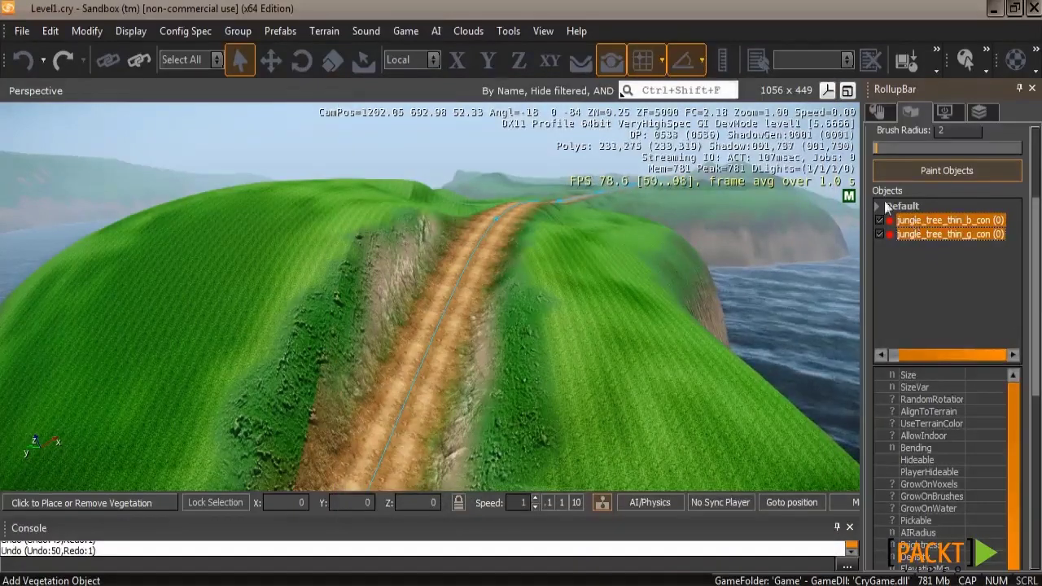
mouse_move(655, 403)
mouse_down()
mouse_move(616, 352)
mouse_move(609, 301)
mouse_up()
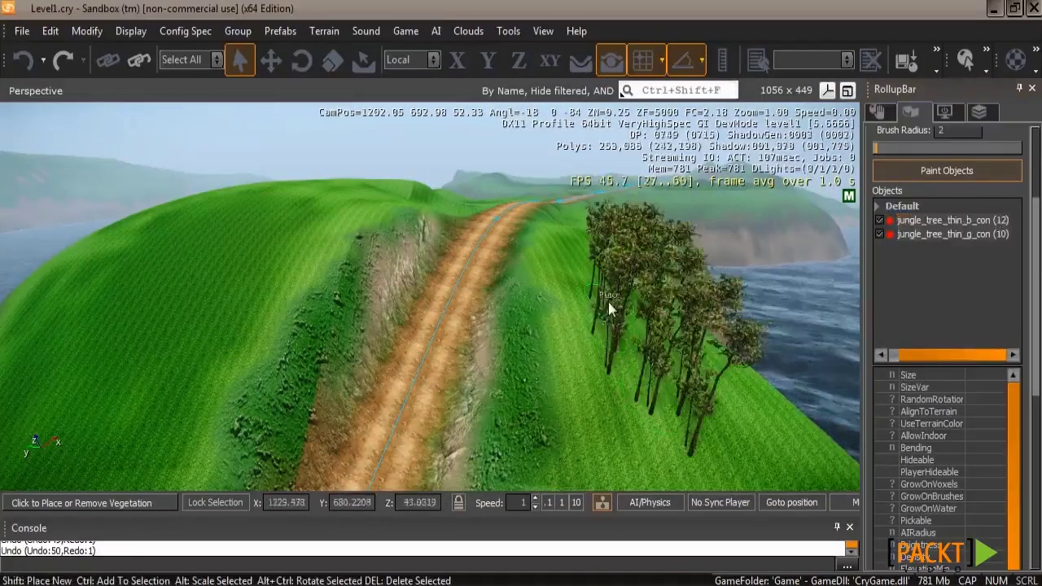
right_drag(656, 404, 655, 402)
key(w)
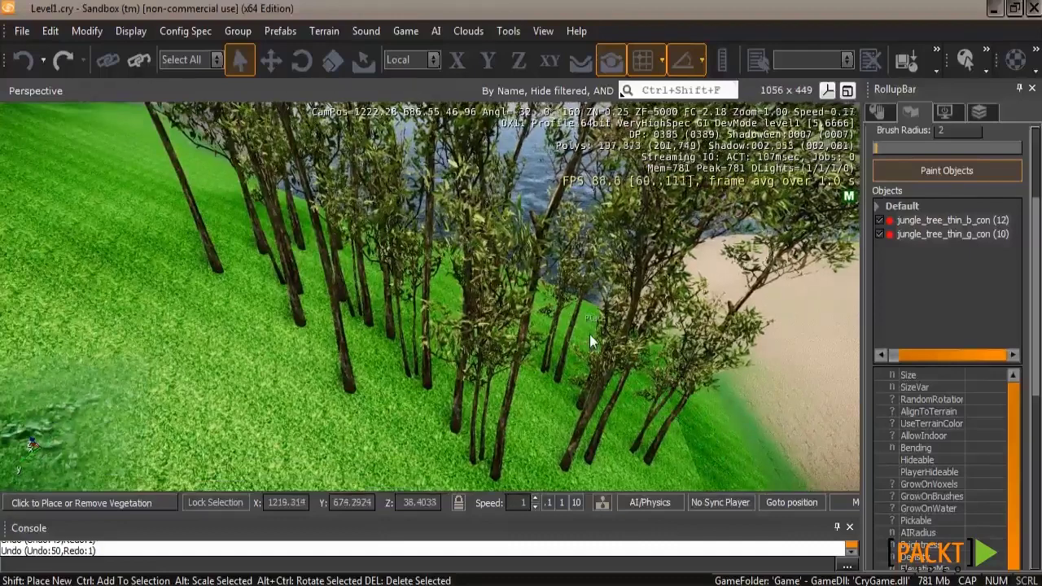
key(s)
right_drag(587, 310, 640, 309)
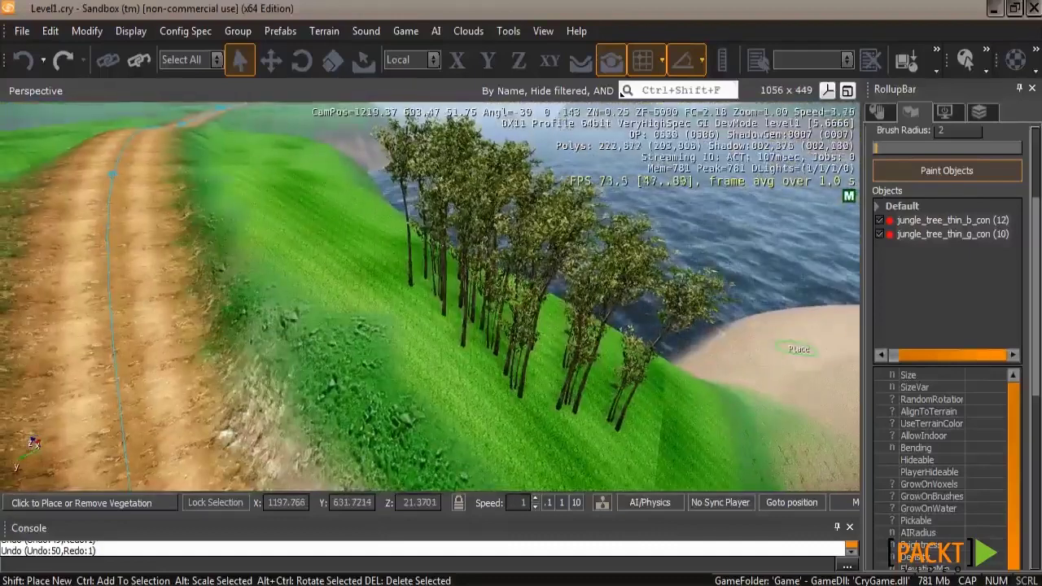
Select only the jungle_tree_thin_b_con object and try CastShadow on it before turning it off again.
drag(1039, 356, 1041, 407)
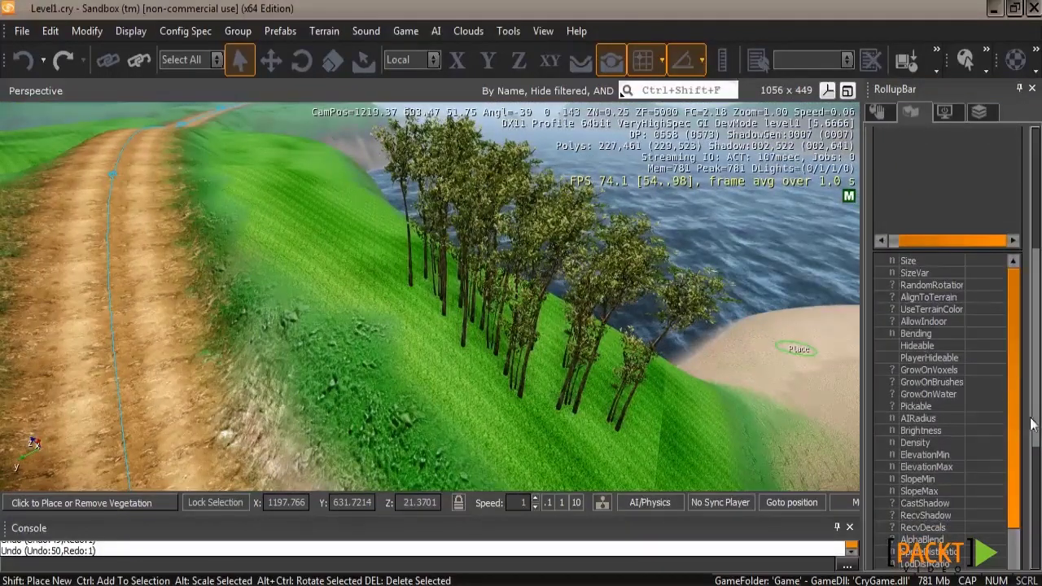
drag(1032, 424, 1021, 372)
click(925, 161)
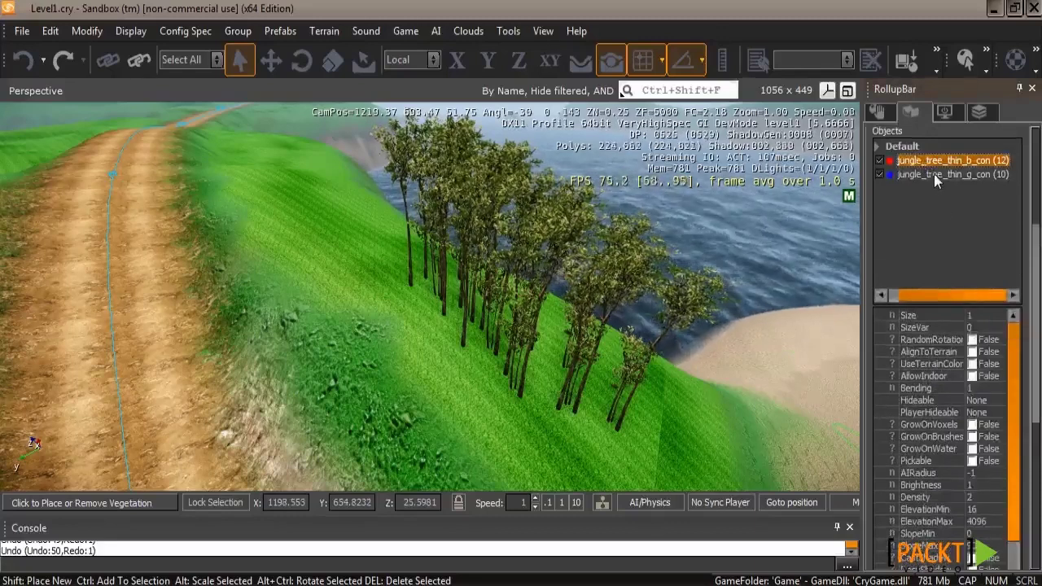
ctrl+click(933, 174)
ctrl+click(926, 176)
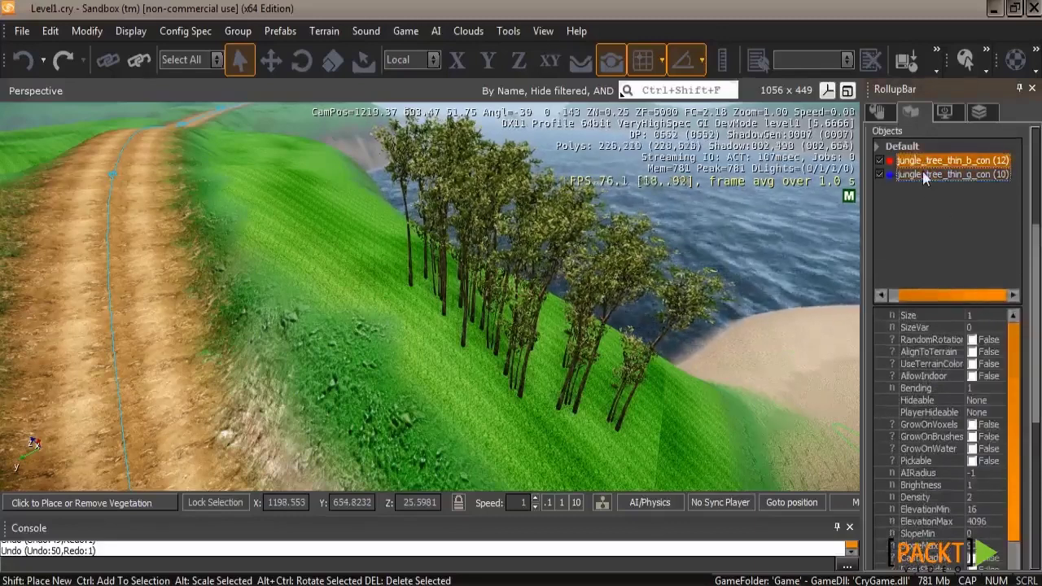
drag(1038, 253, 1032, 312)
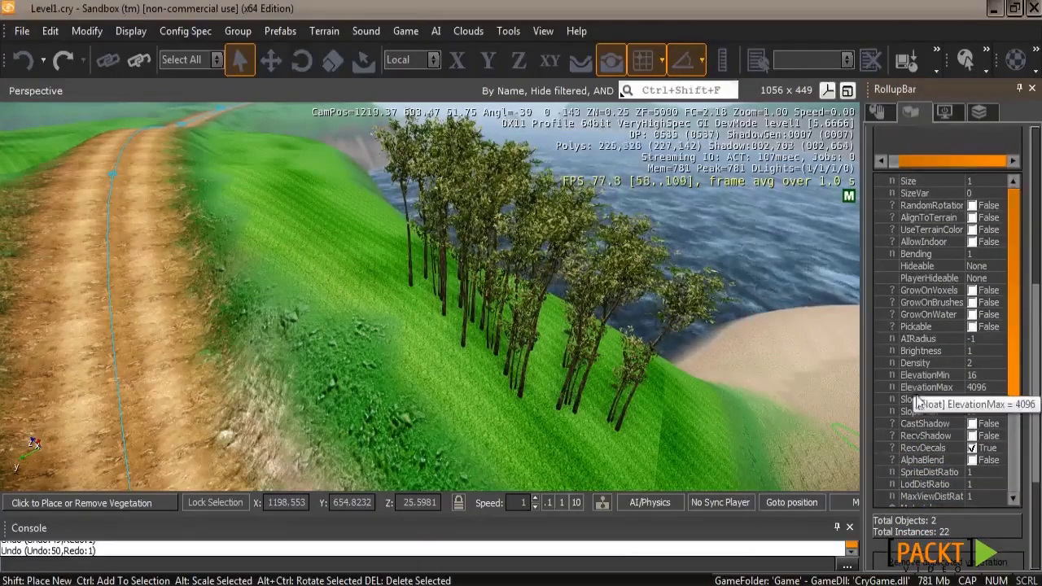
click(972, 424)
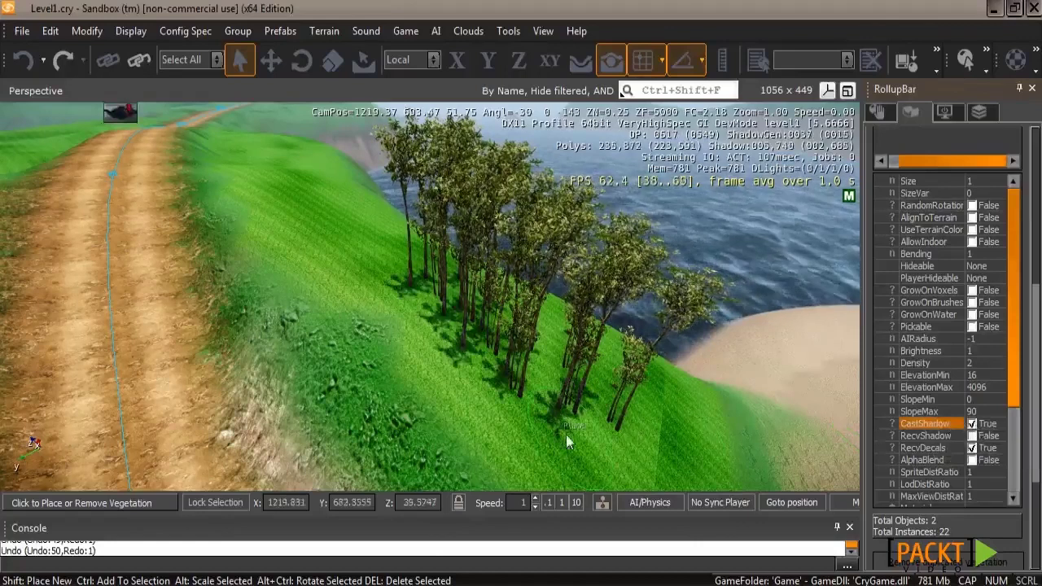
click(972, 425)
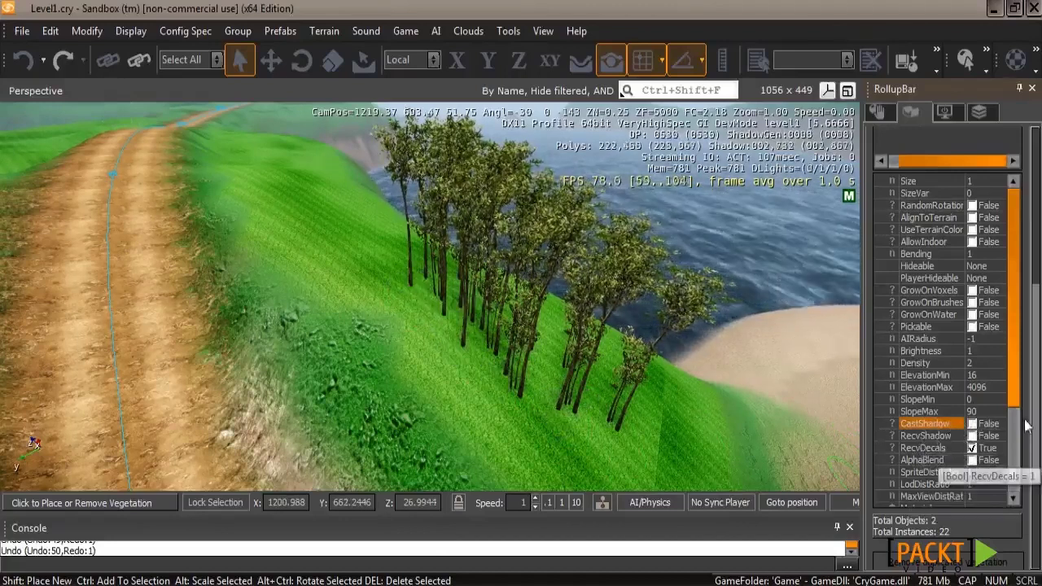
Examine how the painted tree stand renders from far away and from close range.
drag(1015, 401, 1015, 477)
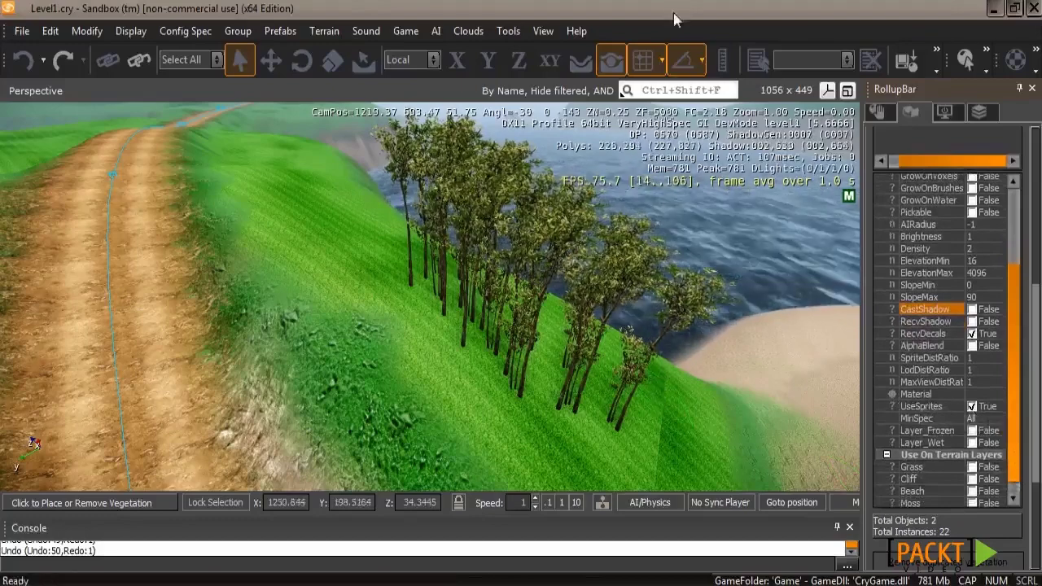
right_drag(692, 415, 704, 407)
key(s)
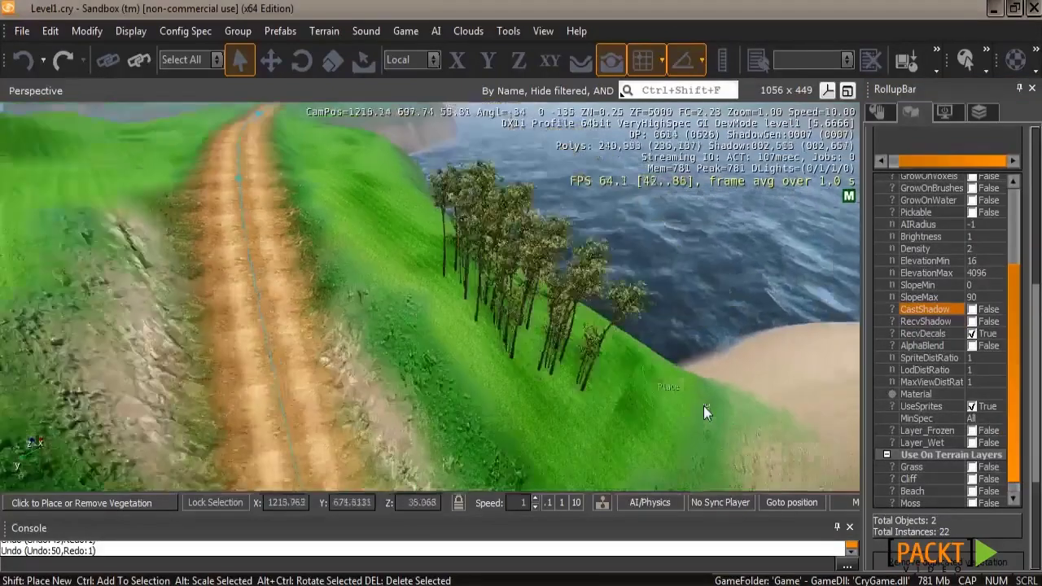
key(s)
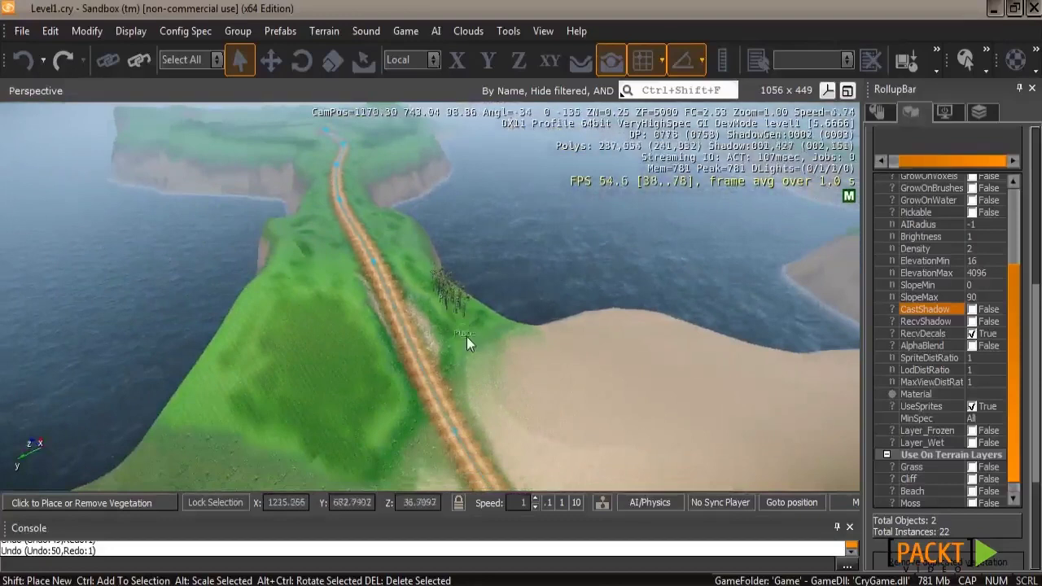
scroll(466, 336, down, 3)
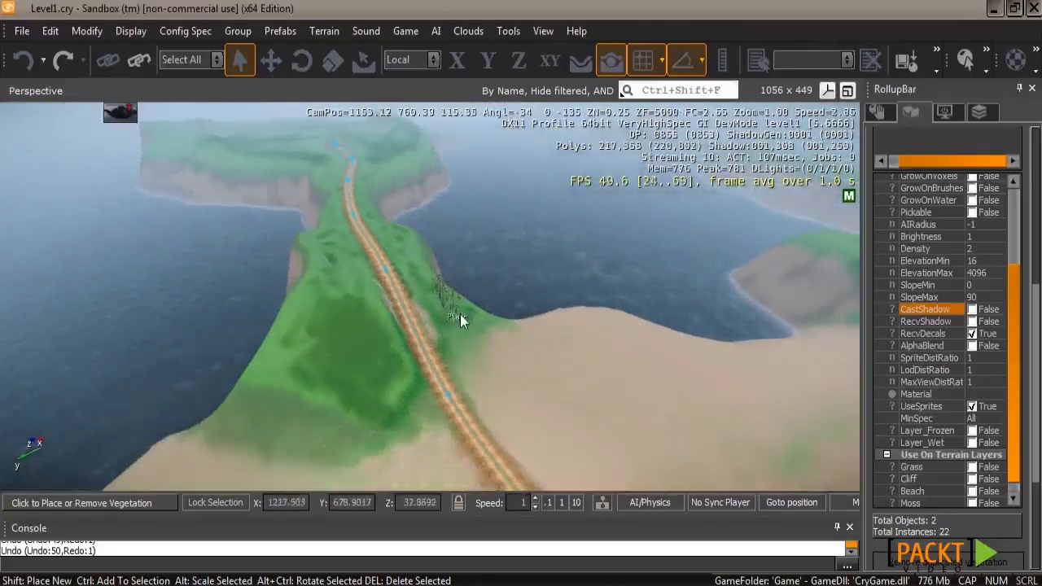
key(w)
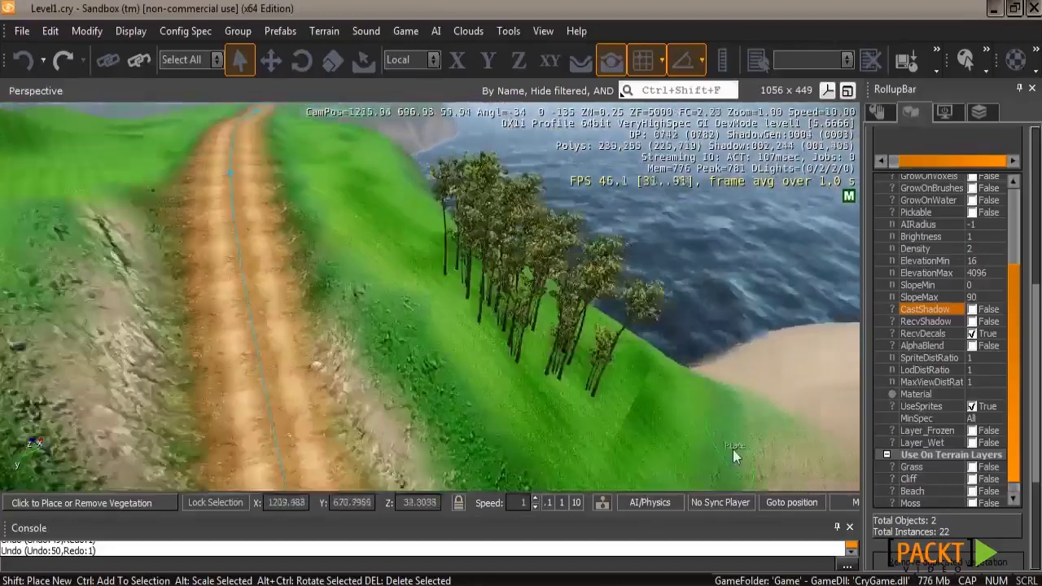
key(w)
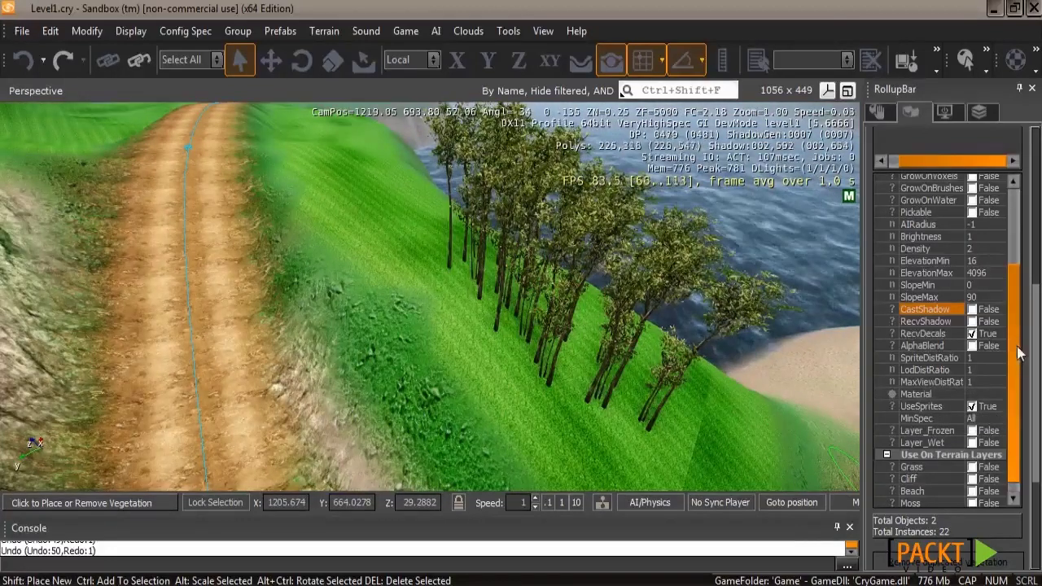
Try distributing jungle_tree_thin_b_con over the Grass terrain layer, inspect the coverage around the road, and turn Grass off again.
scroll(1019, 353, down, 1)
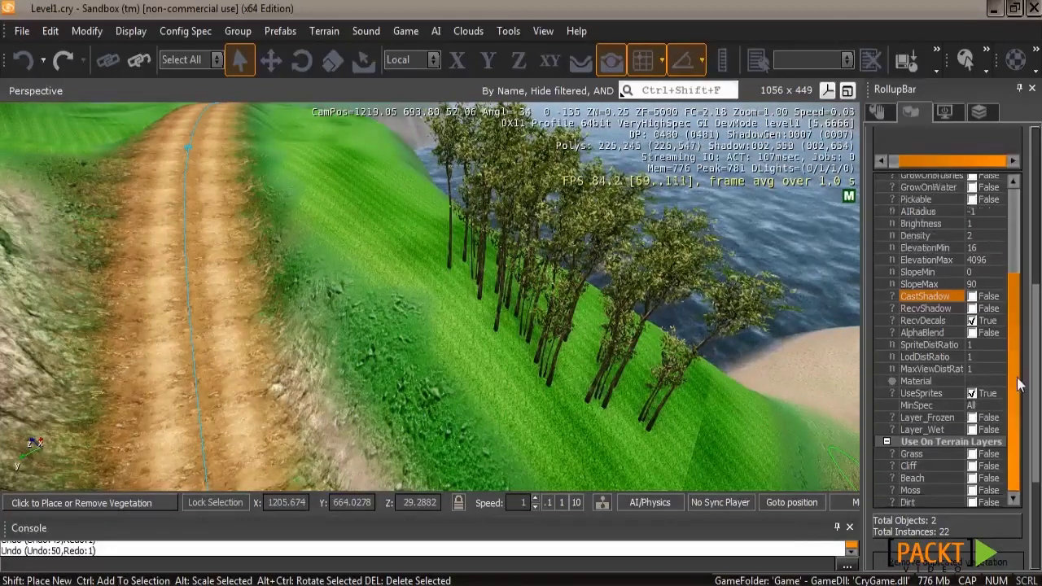
click(973, 454)
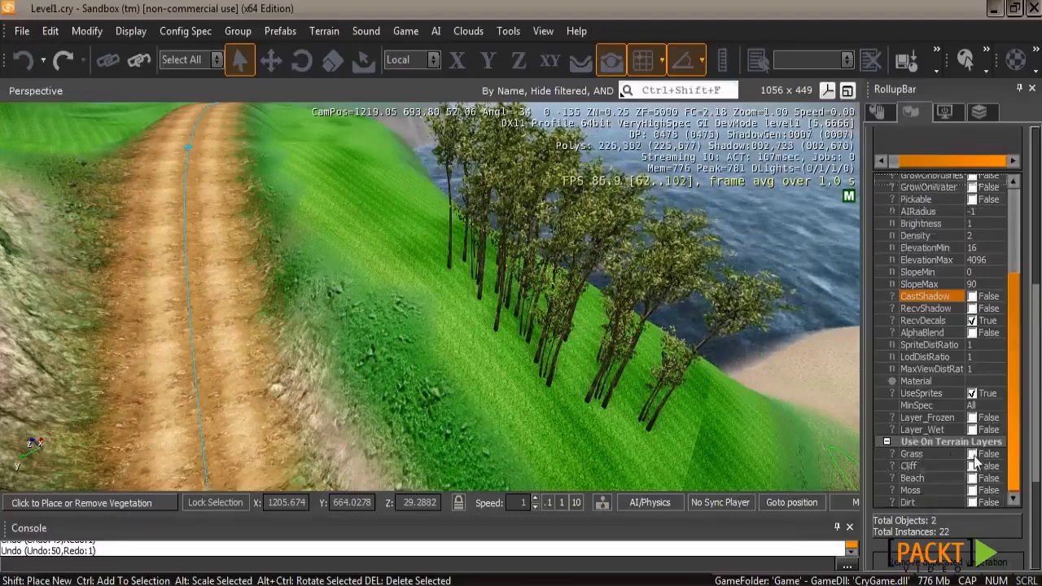
right_drag(351, 404, 352, 404)
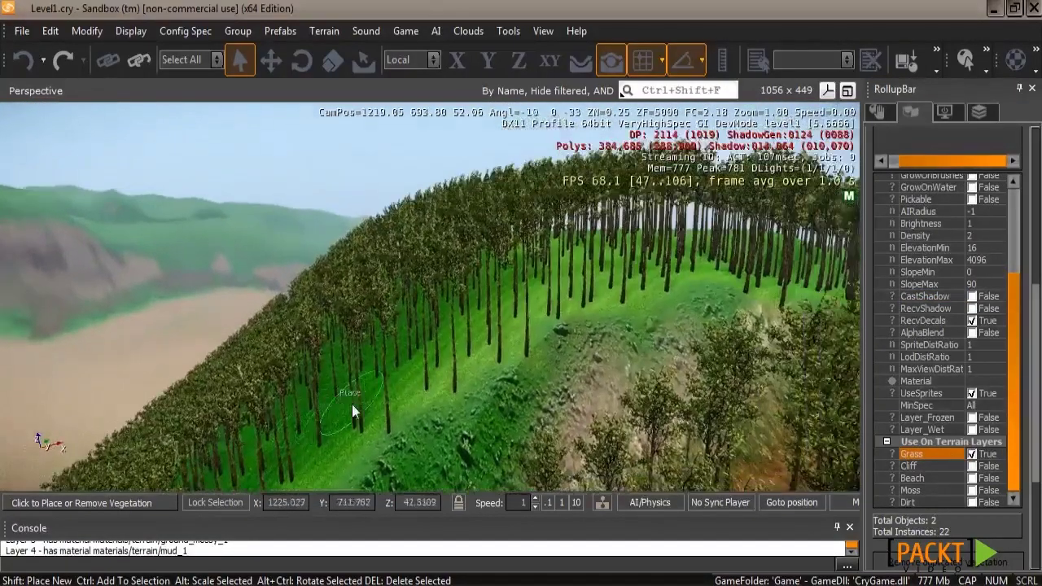
right_drag(389, 331, 389, 330)
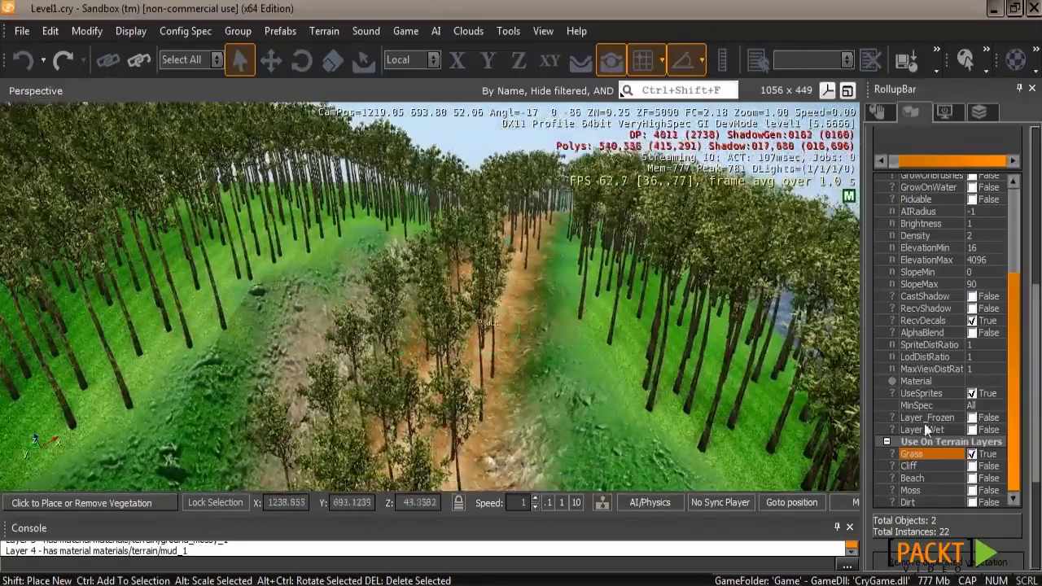
click(972, 456)
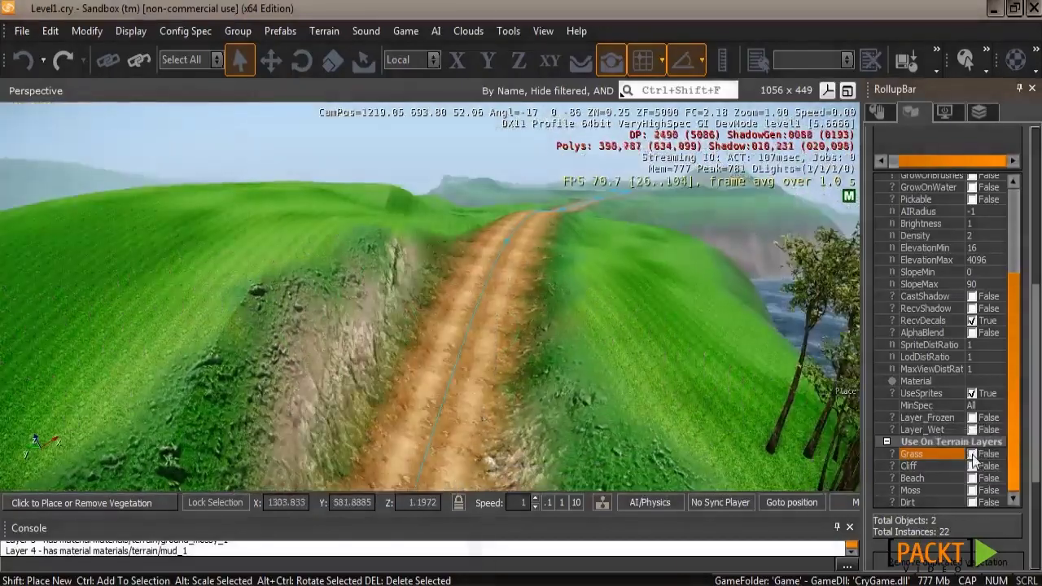
right_drag(456, 334, 444, 331)
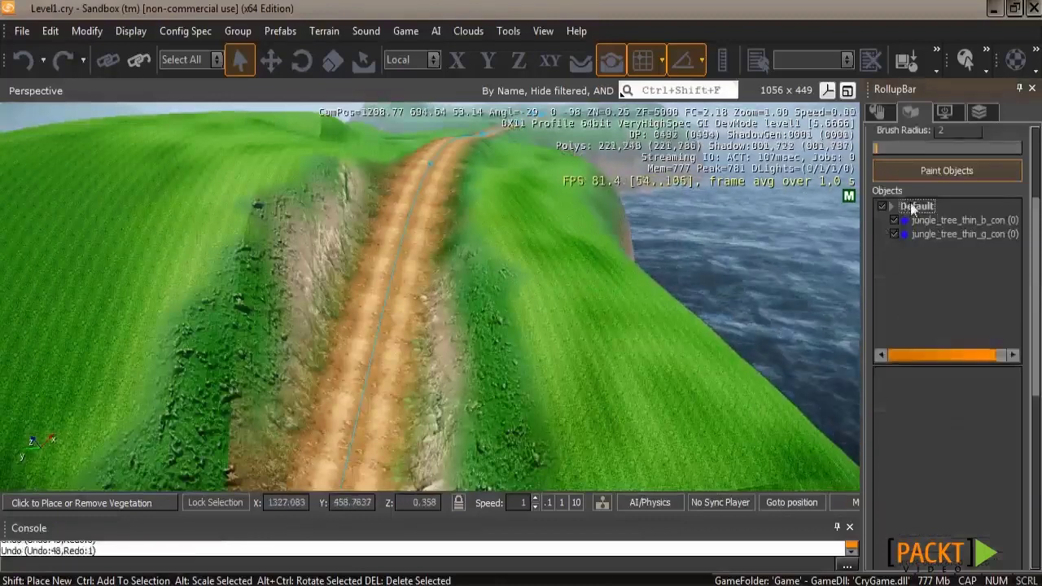
Rename the Default vegetation category as Small Trees.
click(915, 207)
right_click(915, 209)
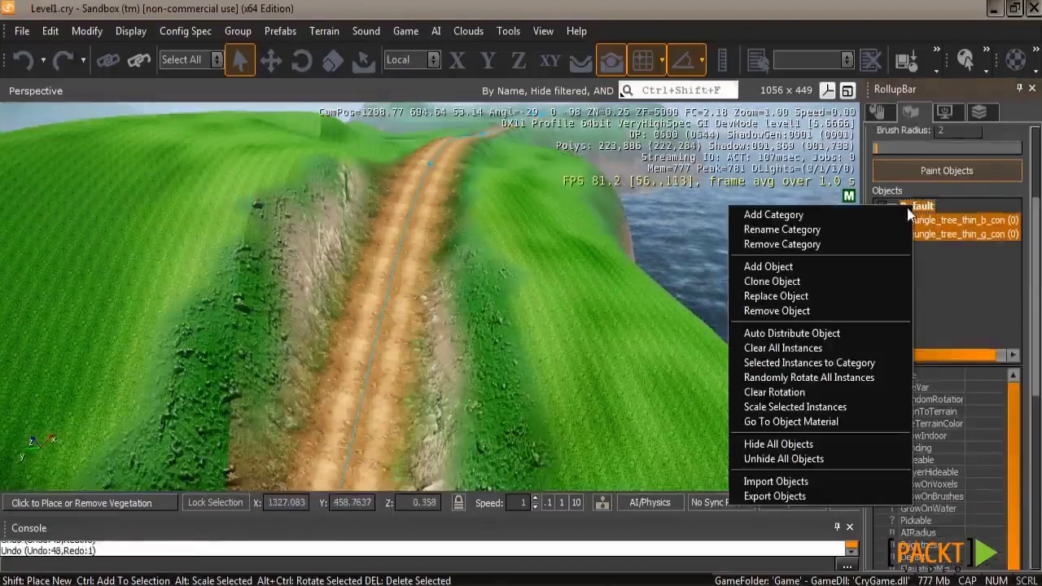
click(783, 231)
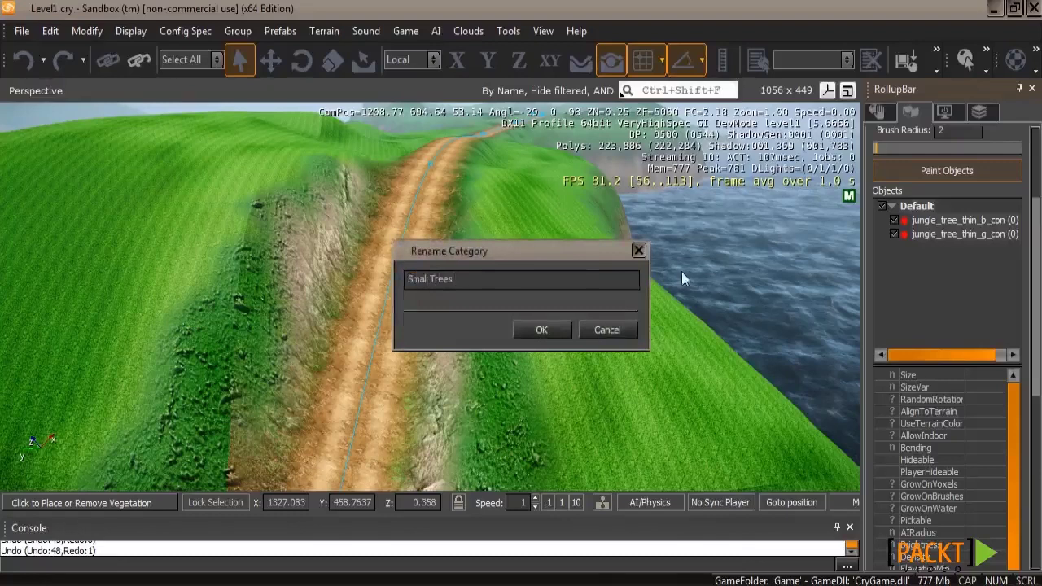
click(553, 334)
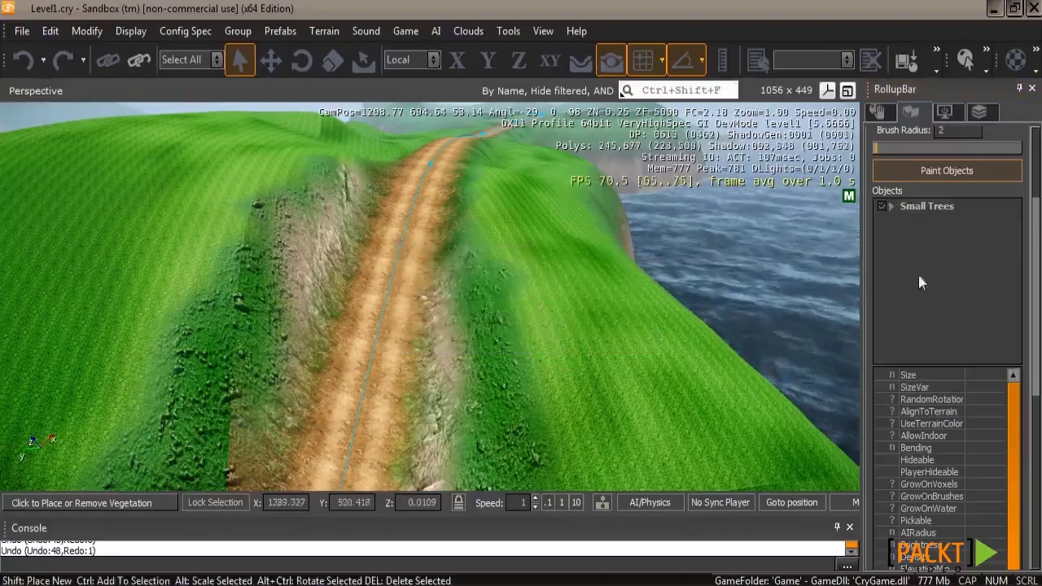
Add a new vegetation category named Bushes and select it in the object list.
right_click(909, 233)
click(830, 242)
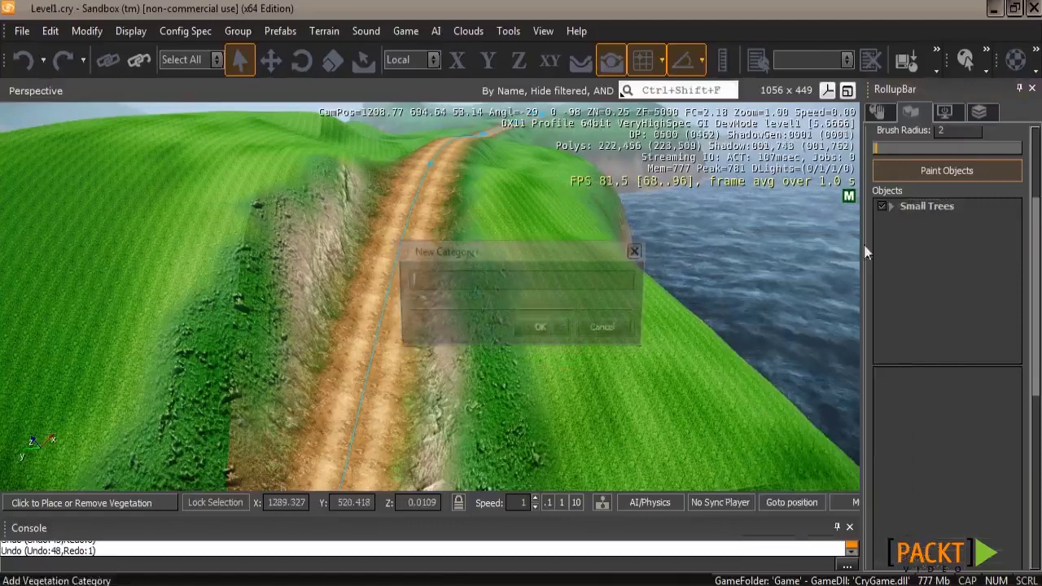
text(B)
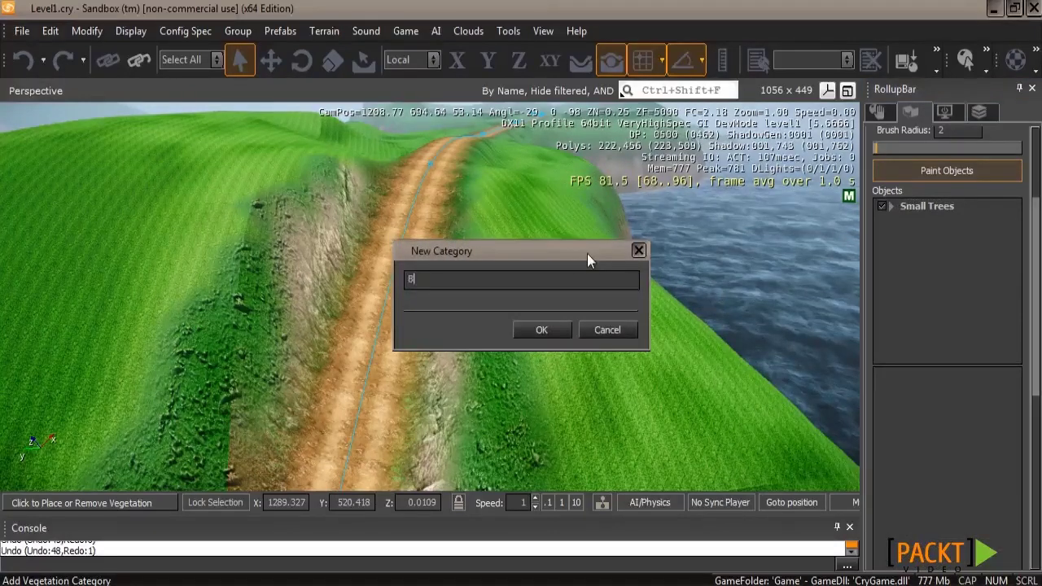
text(ushes)
click(555, 330)
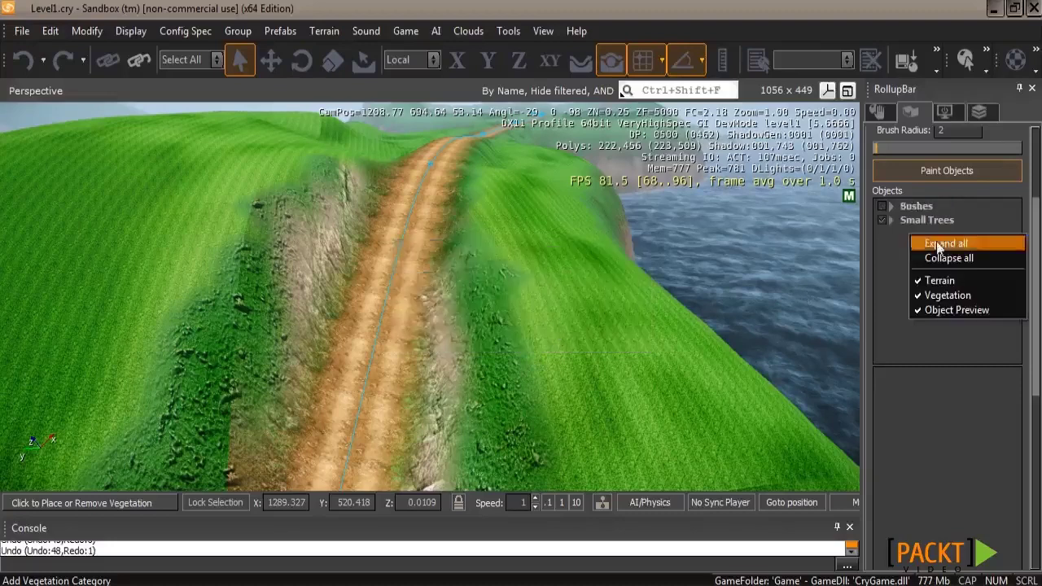
click(885, 236)
click(892, 221)
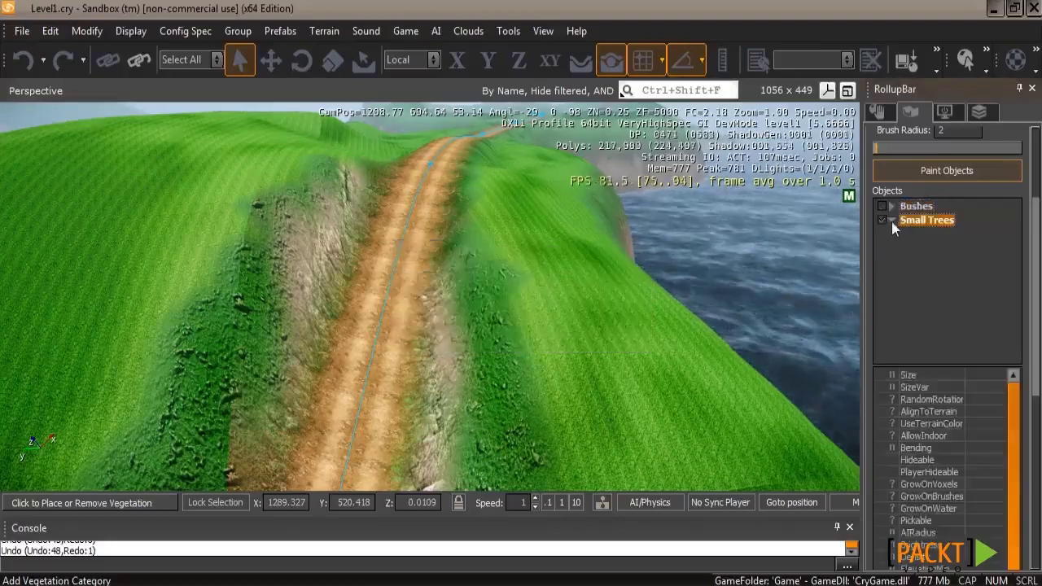
click(891, 207)
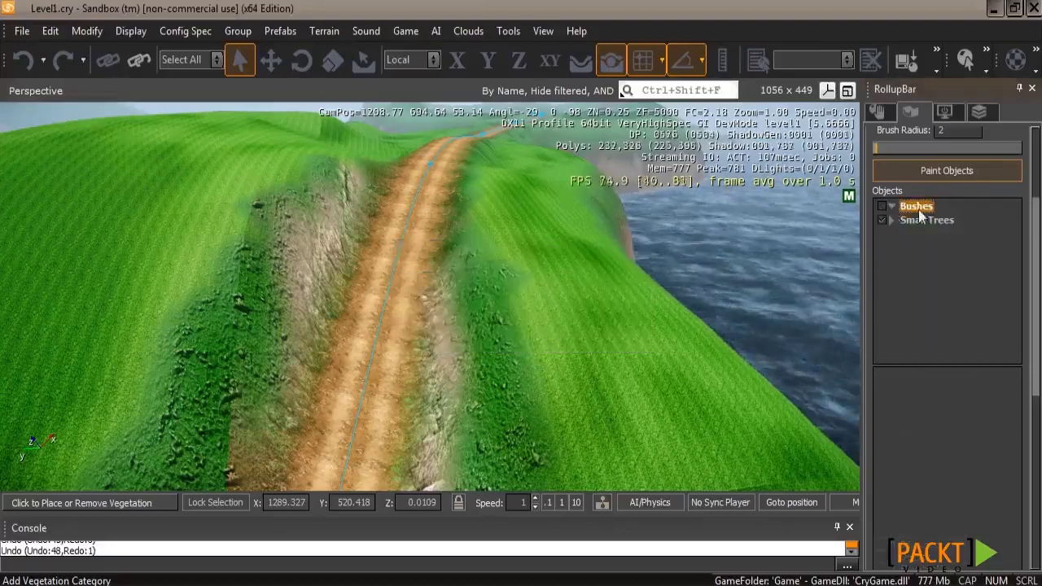
Add junglebush_big_a.cgf from the natural bushes' junglebush folder as an object in the Bushes category.
right_click(918, 204)
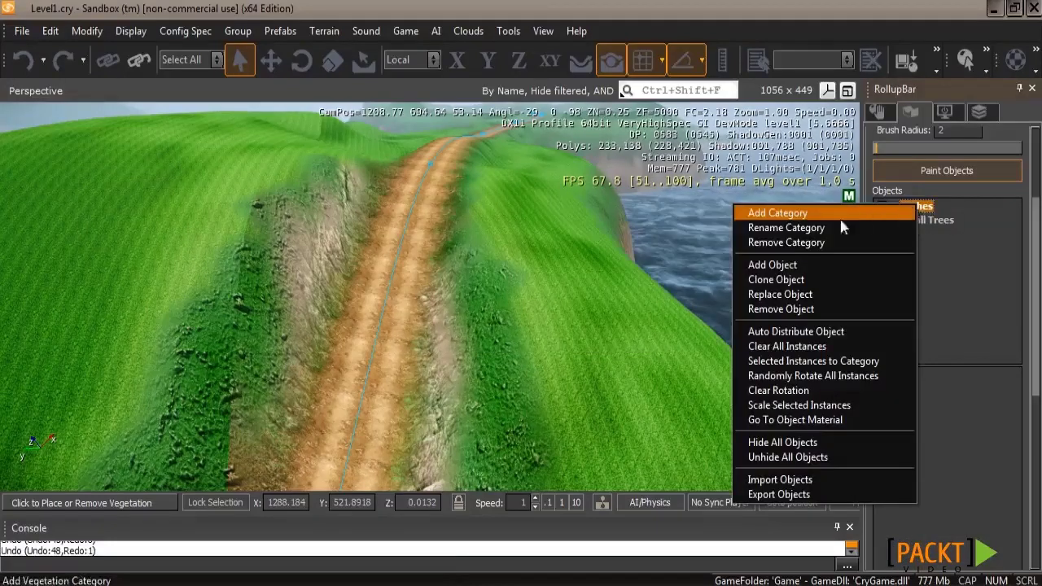
click(790, 265)
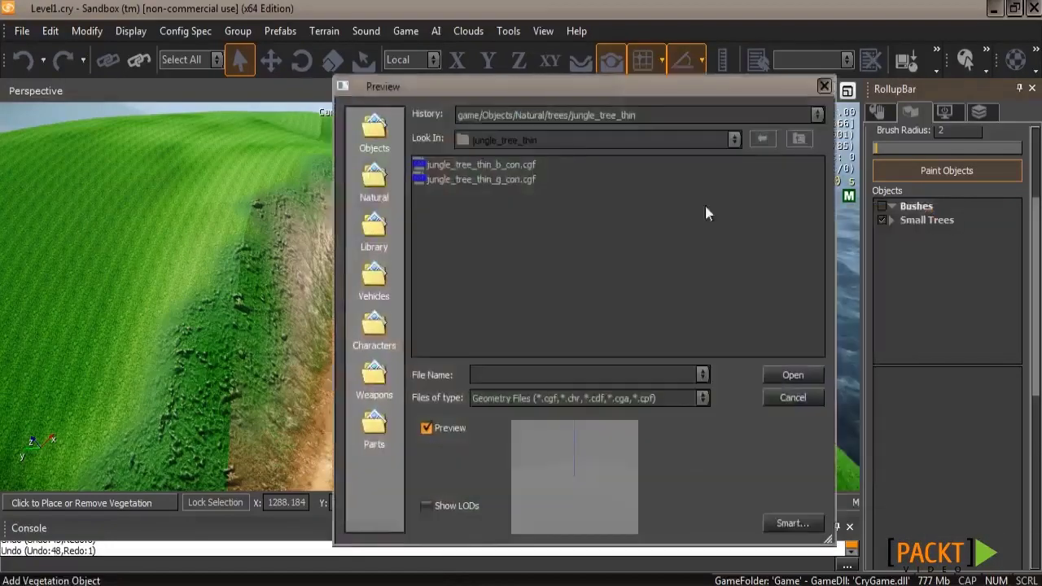
click(377, 175)
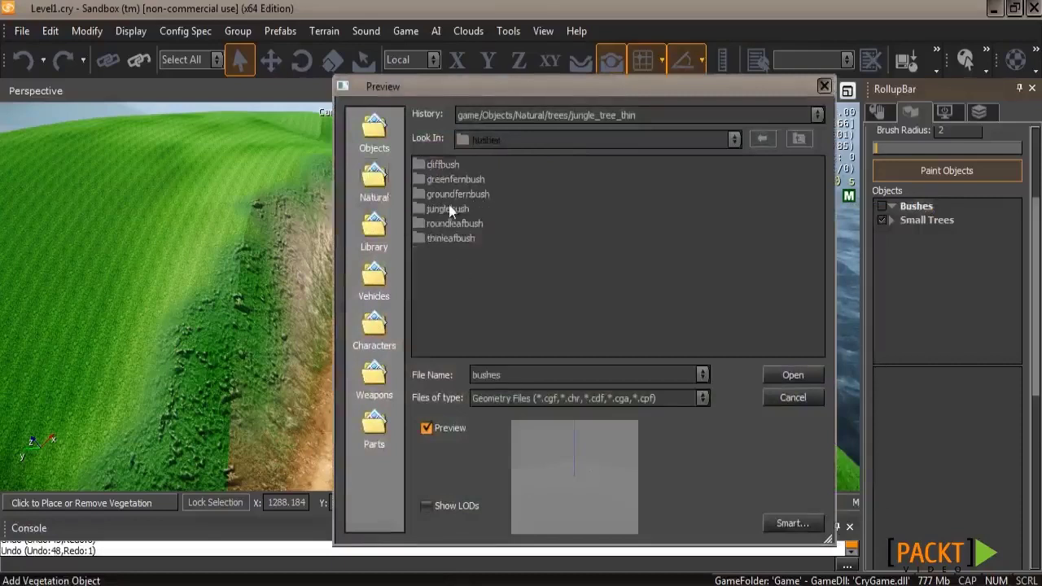
double_click(448, 209)
click(467, 166)
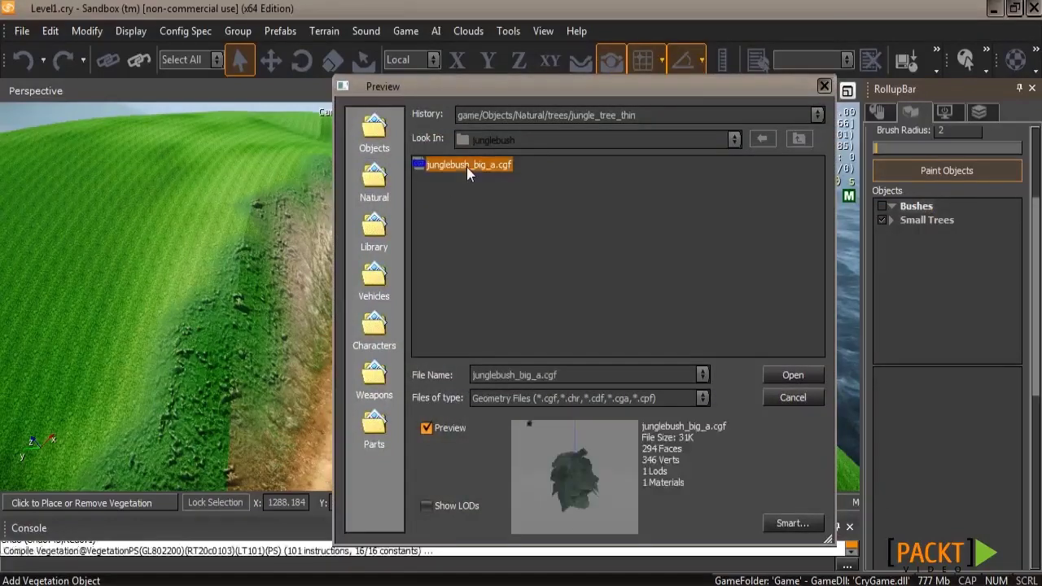
click(814, 376)
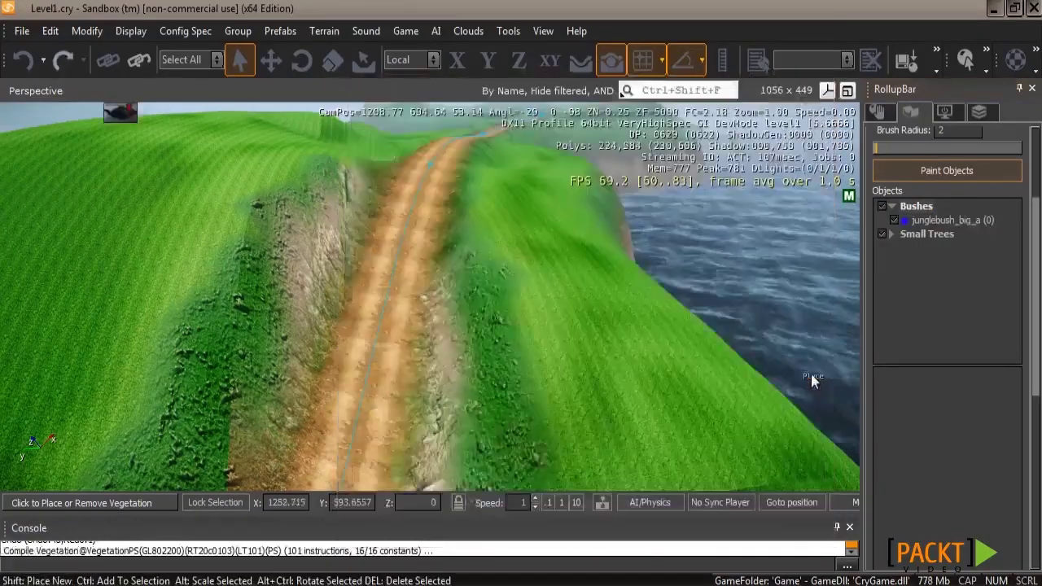
Set the SizeVar property of junglebush_big_a to 2.
click(951, 220)
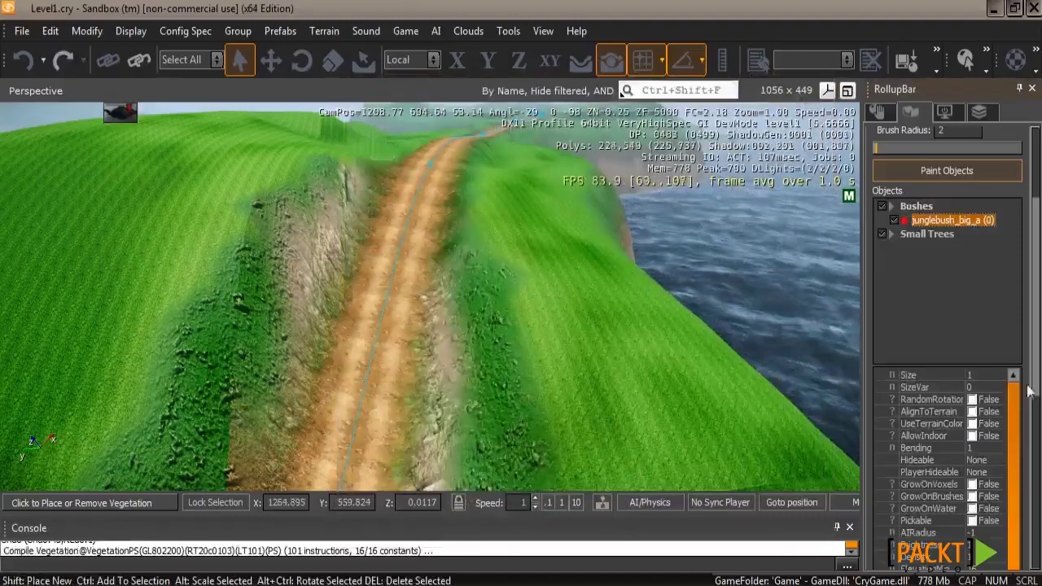
scroll(949, 407, down, 5)
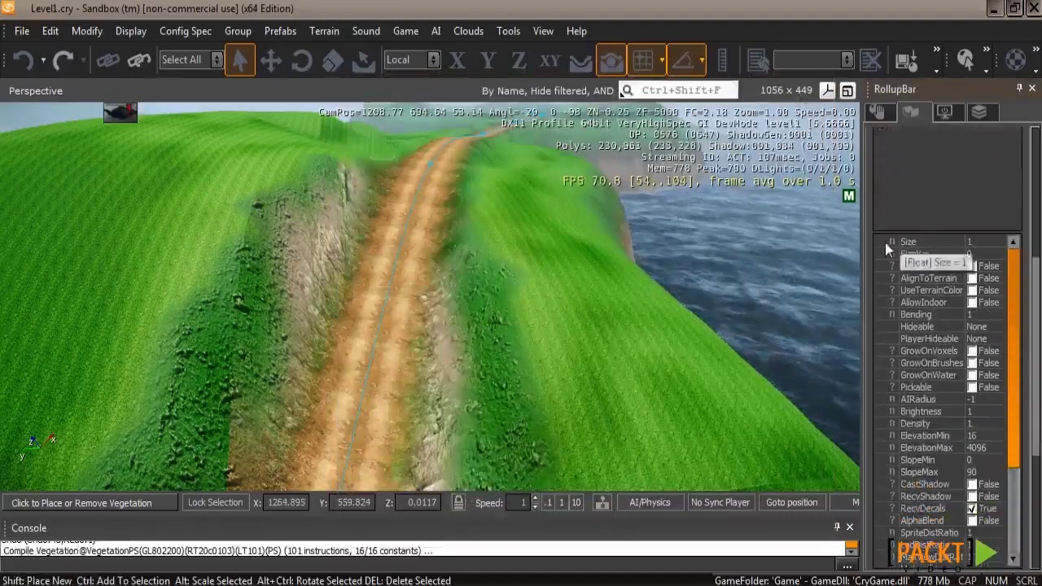
click(983, 253)
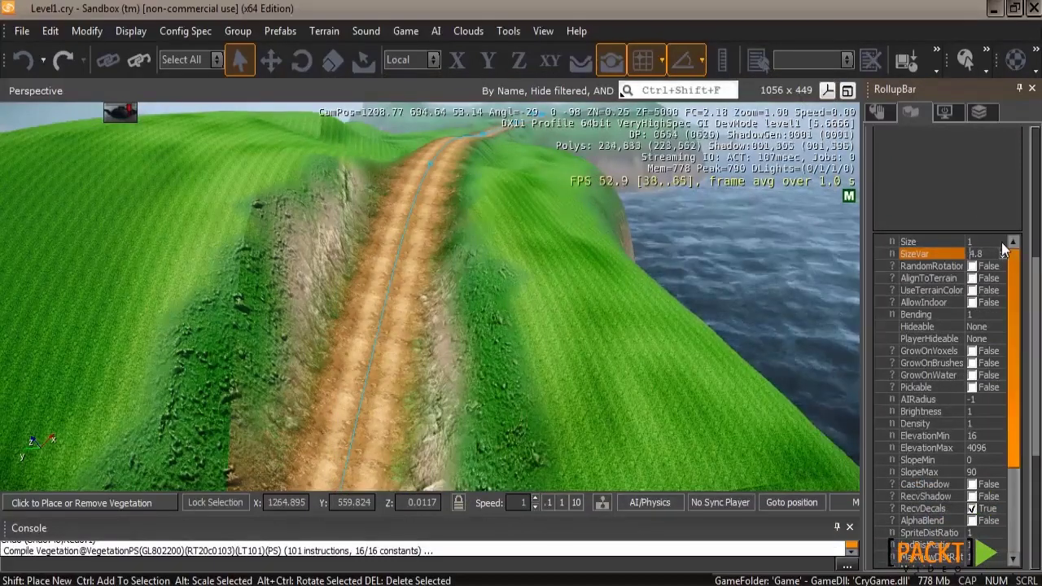
drag(1002, 268, 970, 255)
click(1004, 252)
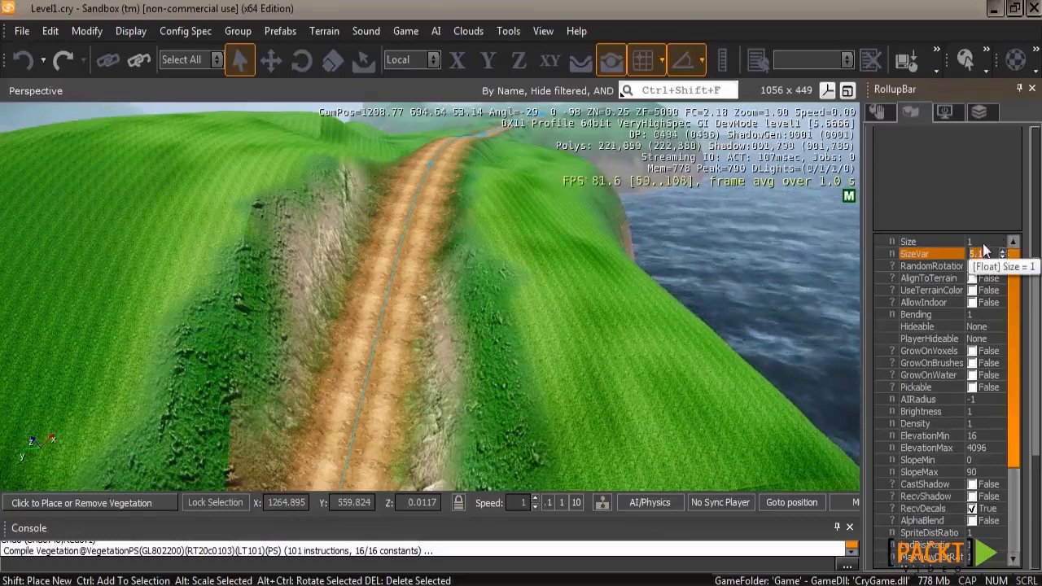
text(2)
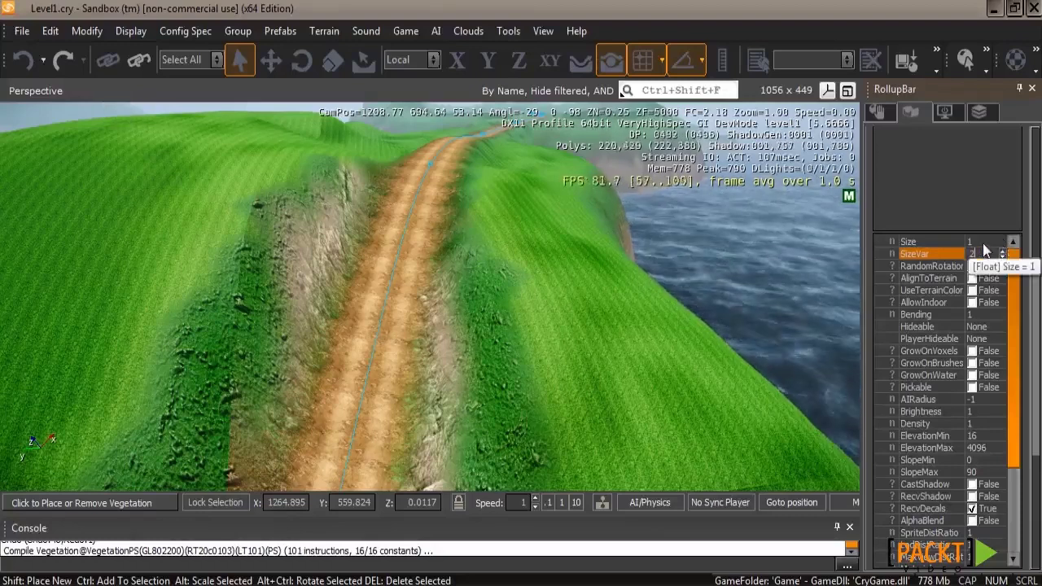
click(936, 325)
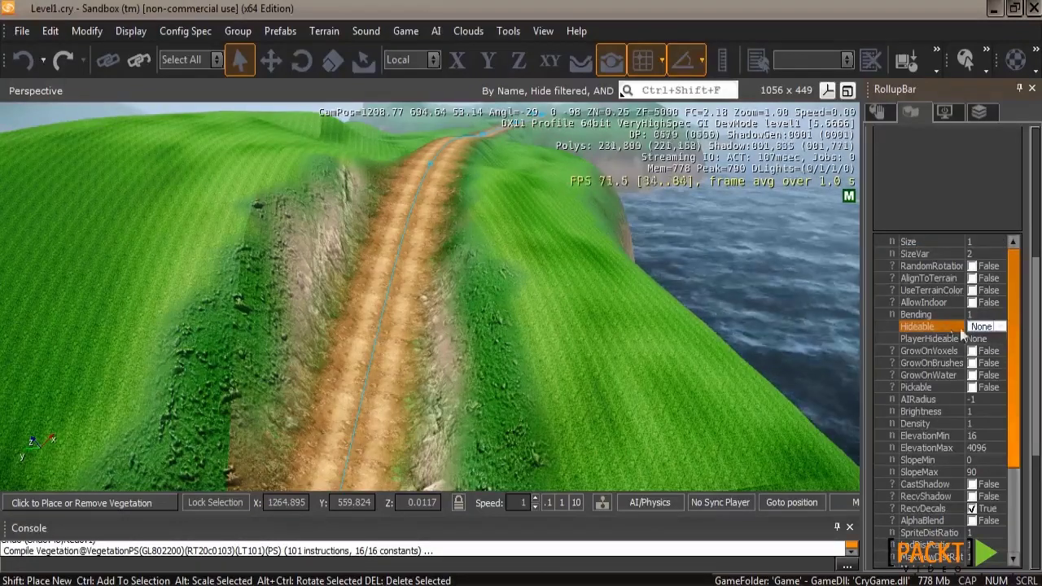
click(936, 316)
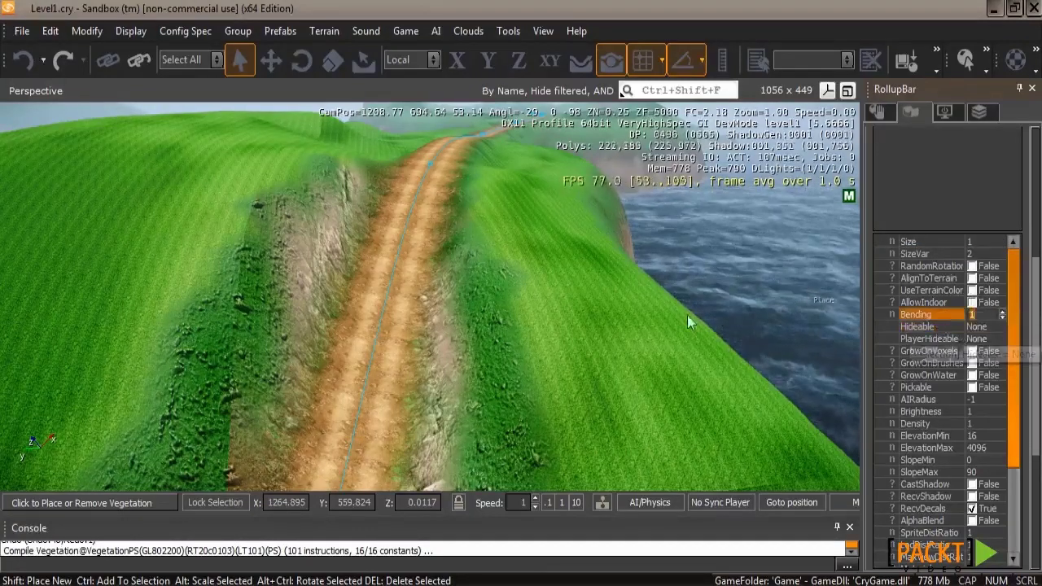
Place several junglebush_big_a bushes on the grass near the cliff edge and inspect their size variation.
click(623, 329)
key(w)
key(d)
right_drag(719, 414, 719, 414)
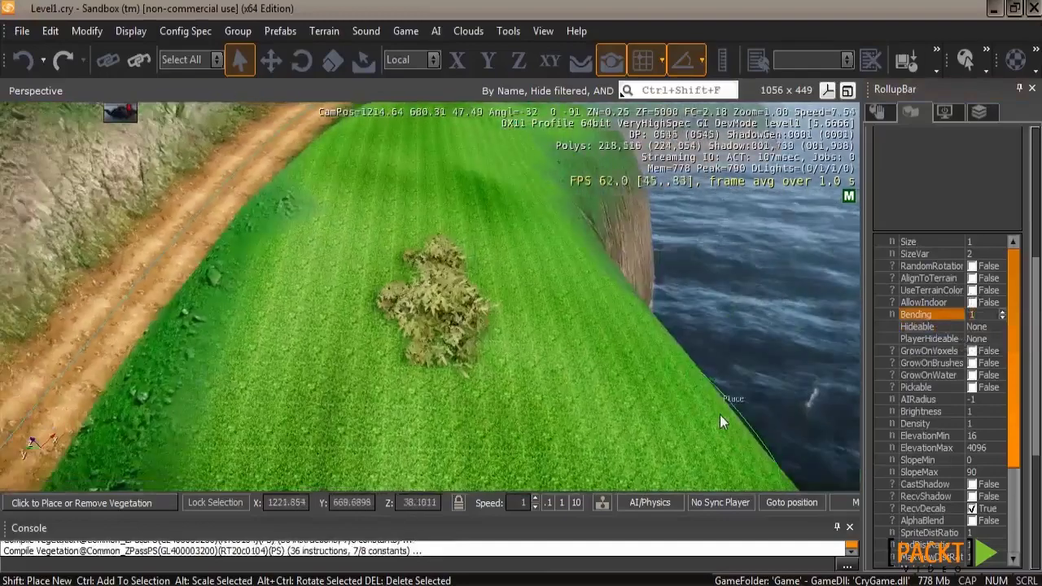
click(664, 362)
key(d)
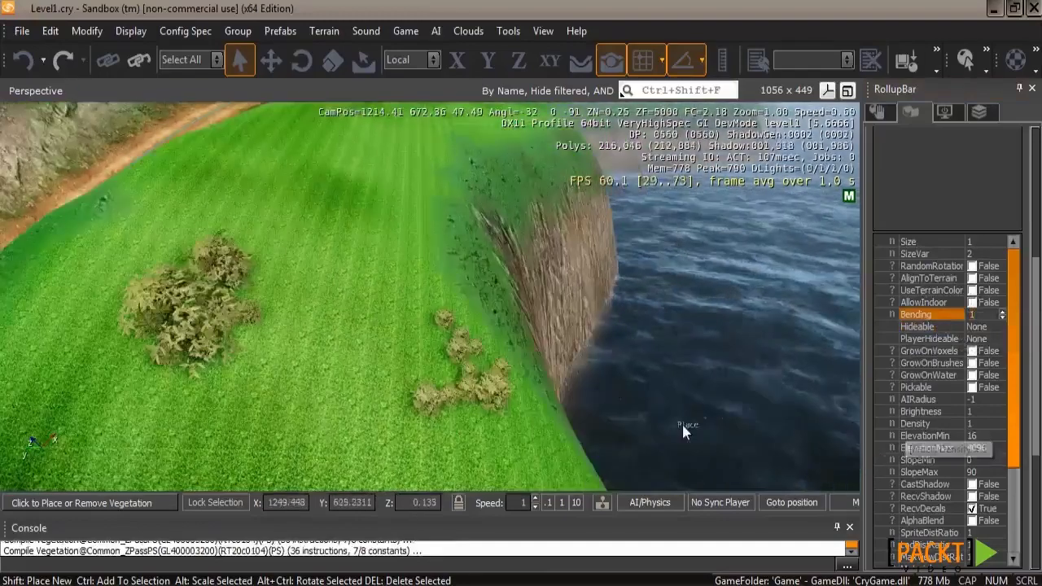
key(w)
right_drag(625, 407, 625, 408)
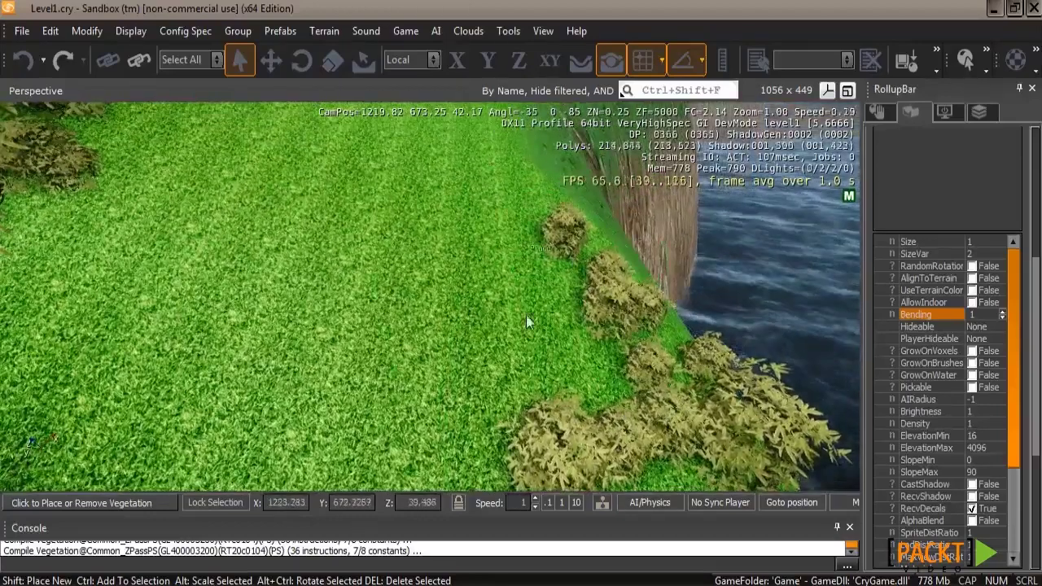
right_drag(526, 316, 527, 321)
key(s)
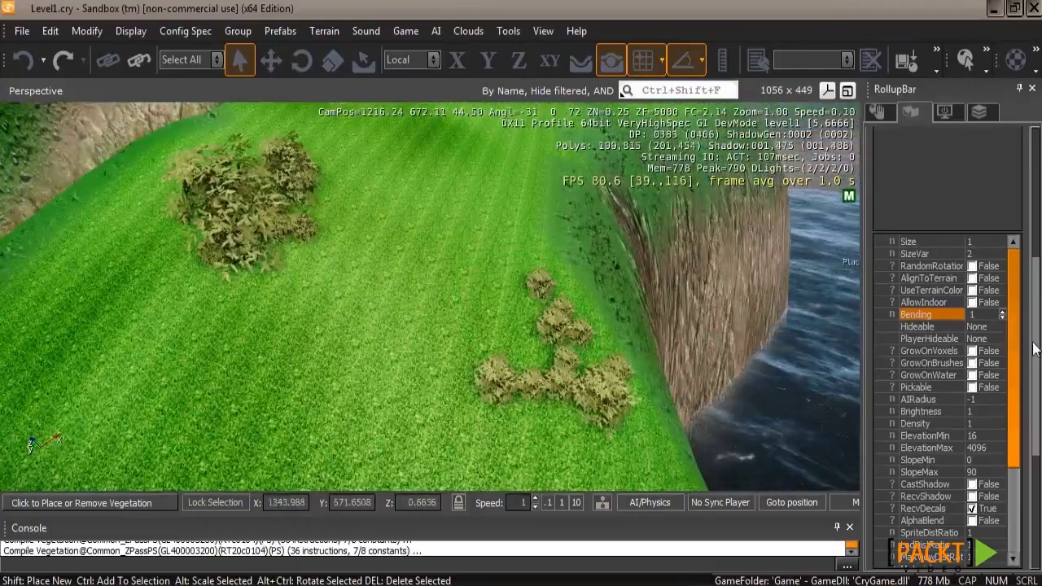
drag(1035, 348, 1039, 308)
scroll(1039, 303, up, 2)
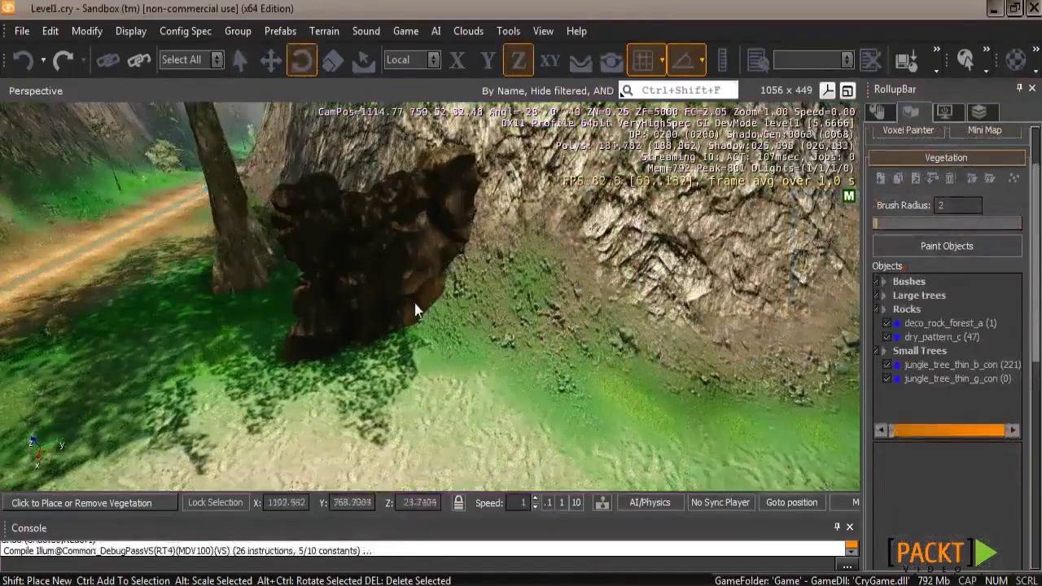
Restart vegetation editing and select the dark rock standing against the cliff wall beside the tree.
click(240, 59)
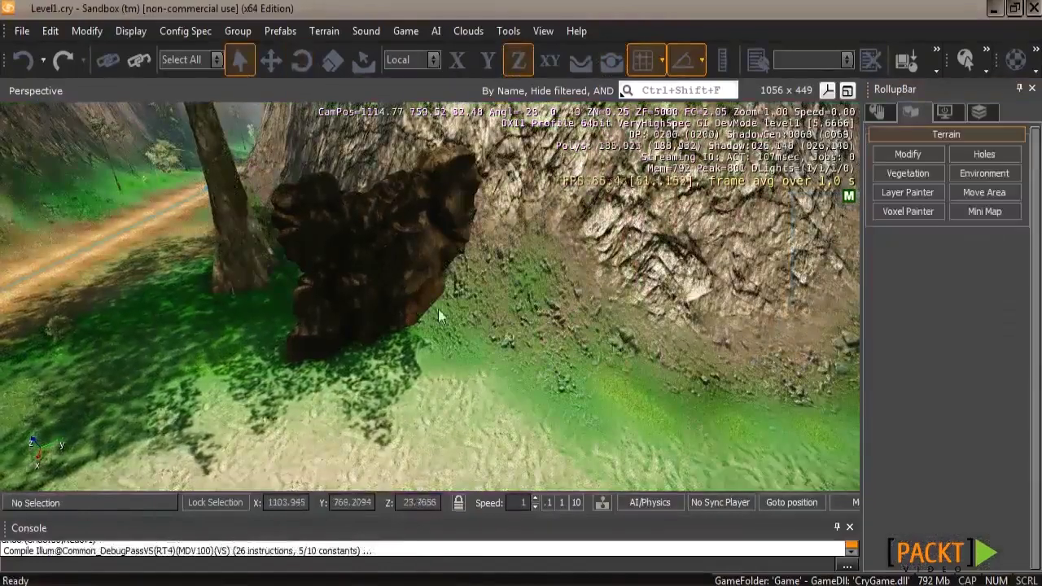
key(a)
right_drag(438, 310, 438, 309)
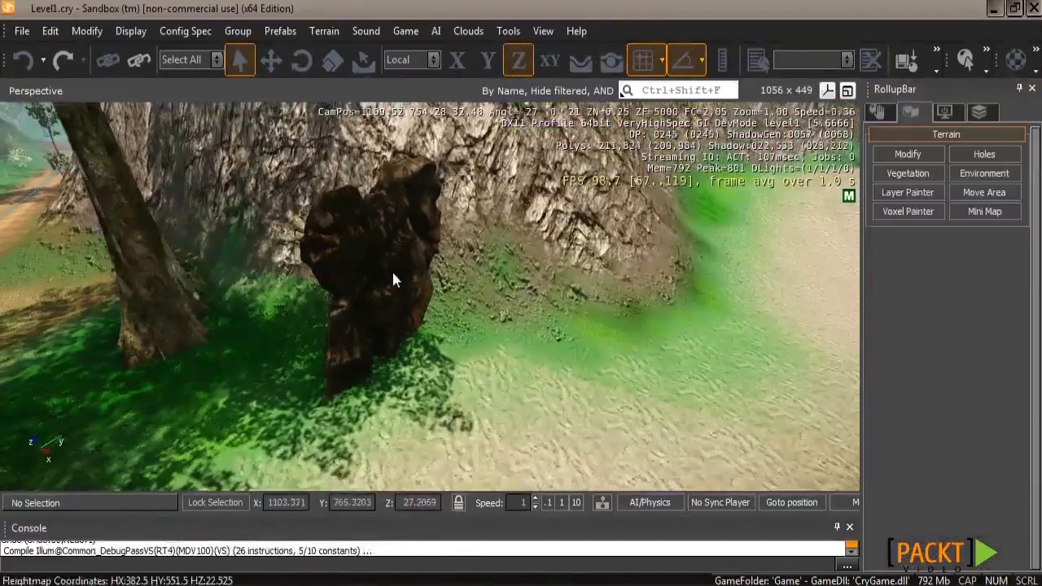
click(908, 174)
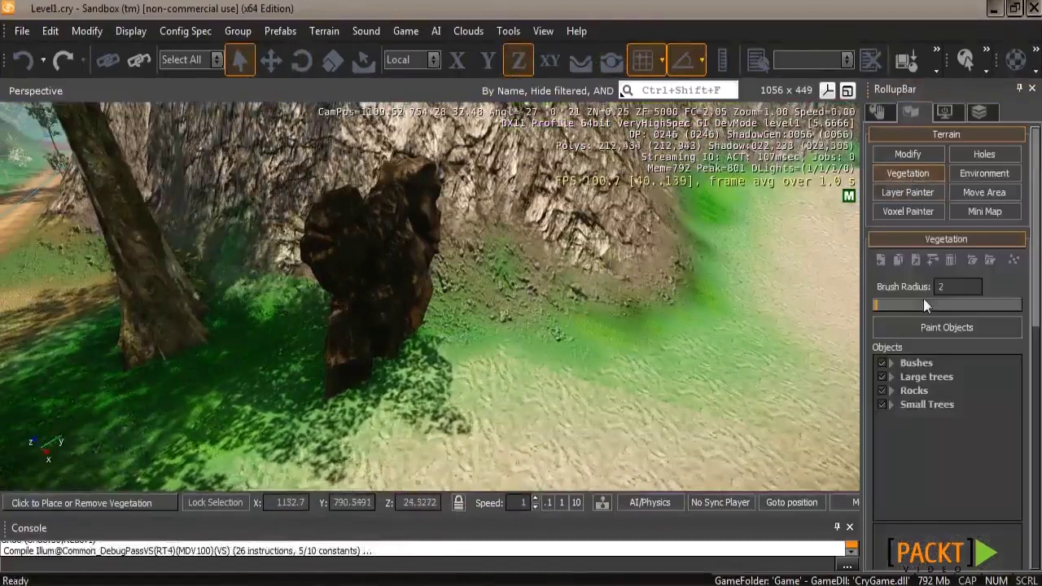
click(900, 389)
click(374, 297)
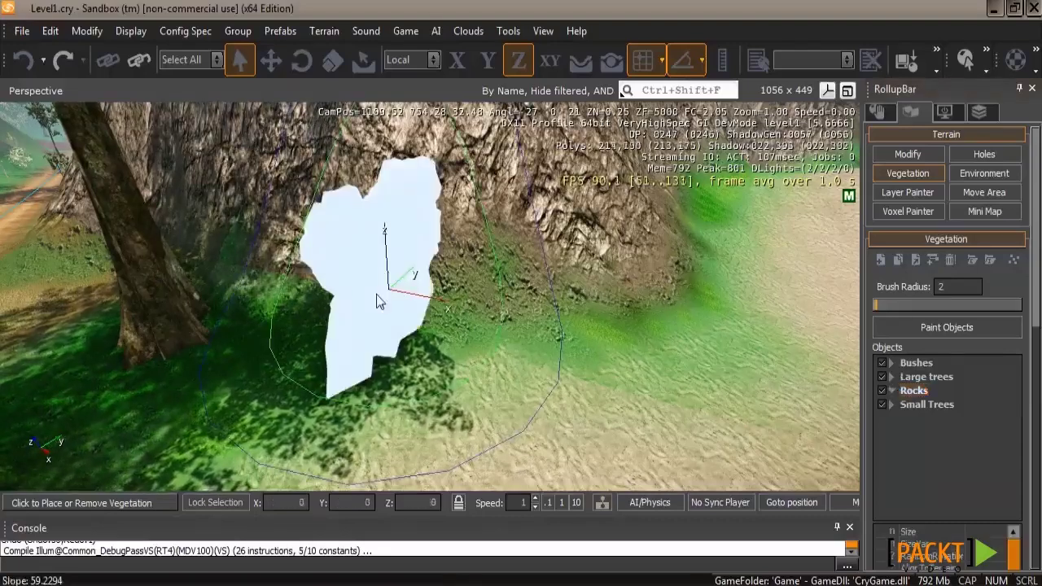
right_drag(677, 368, 676, 361)
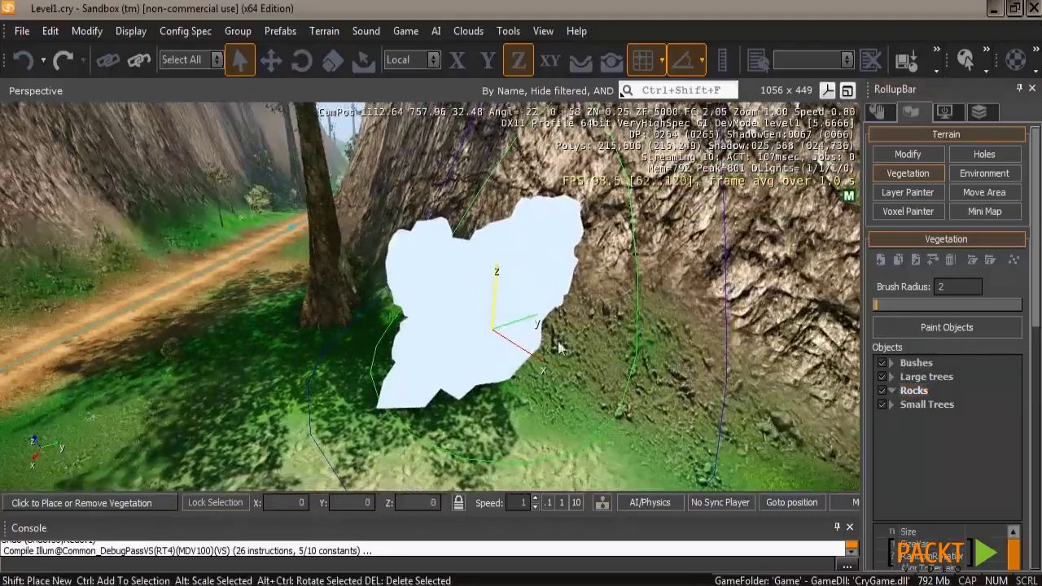
Move the selected rock away from the cliff wall to about X 1102, Y 764, Z 22.4.
click(279, 60)
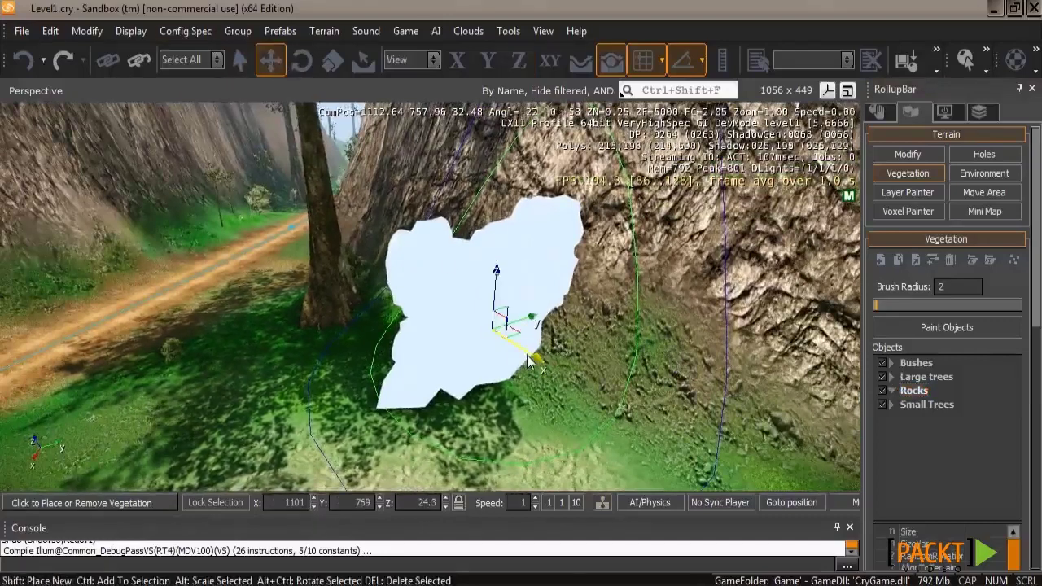
drag(526, 355, 552, 390)
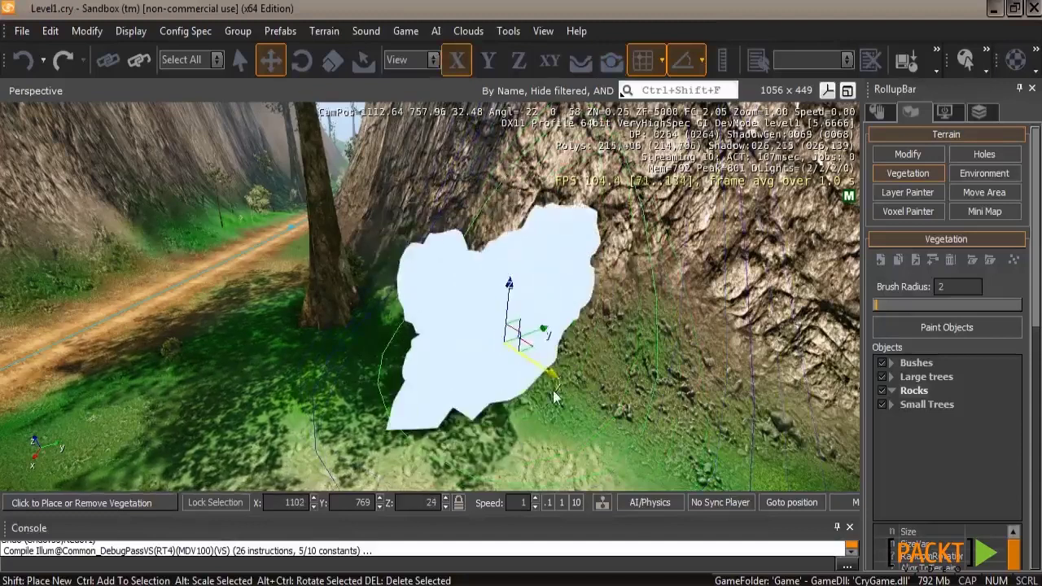
drag(546, 334, 469, 362)
click(424, 349)
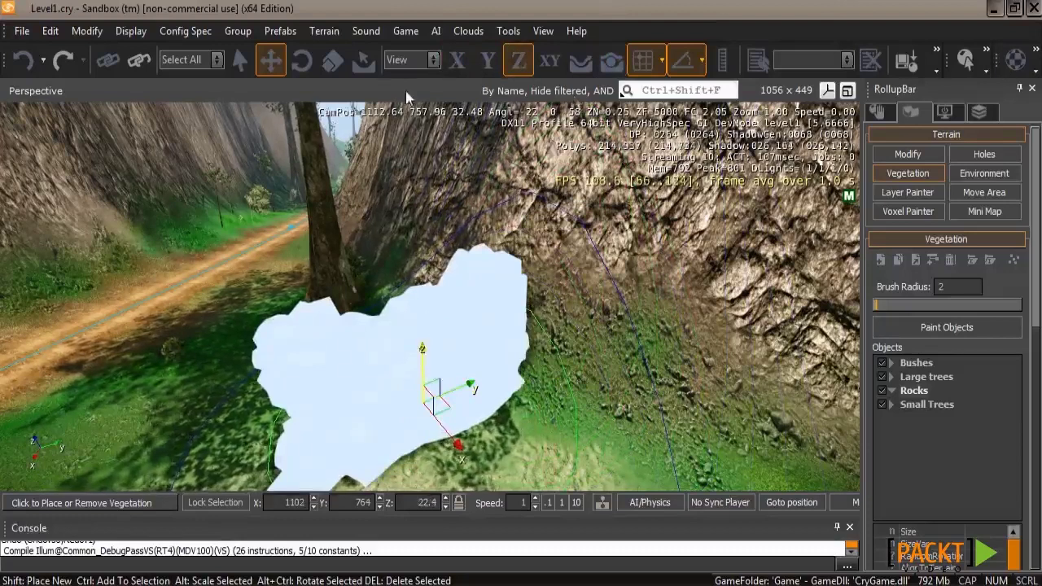
Rotate the rock around its Z axis and check its new orientation from the road side.
click(302, 60)
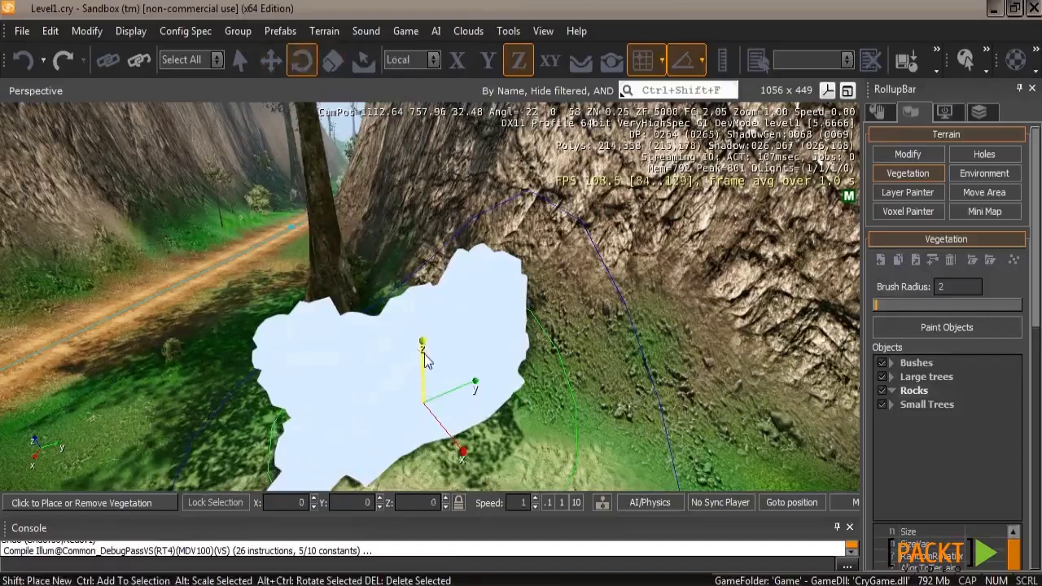
drag(424, 359, 480, 436)
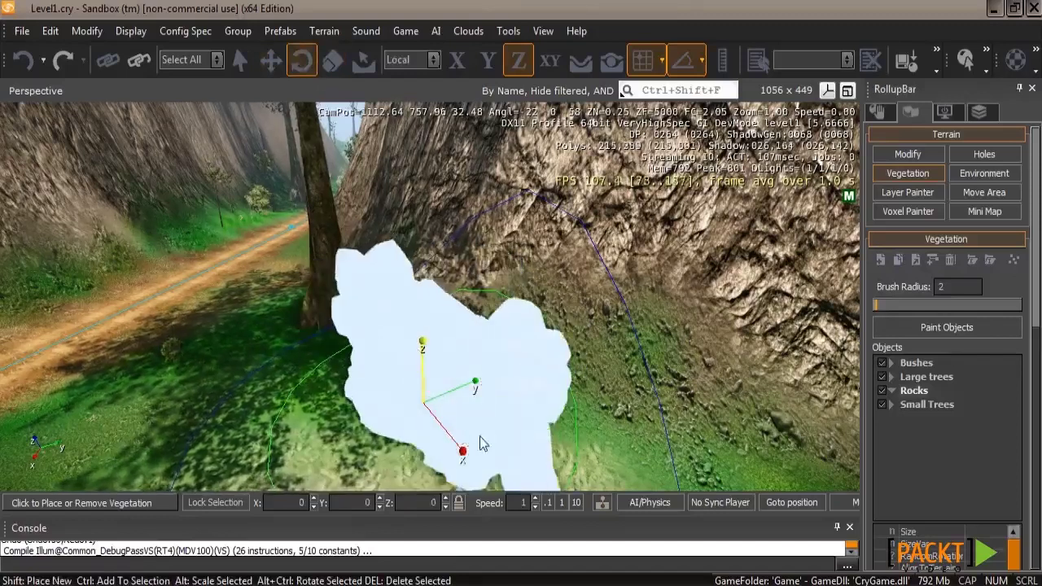
key(s)
right_drag(368, 420, 367, 420)
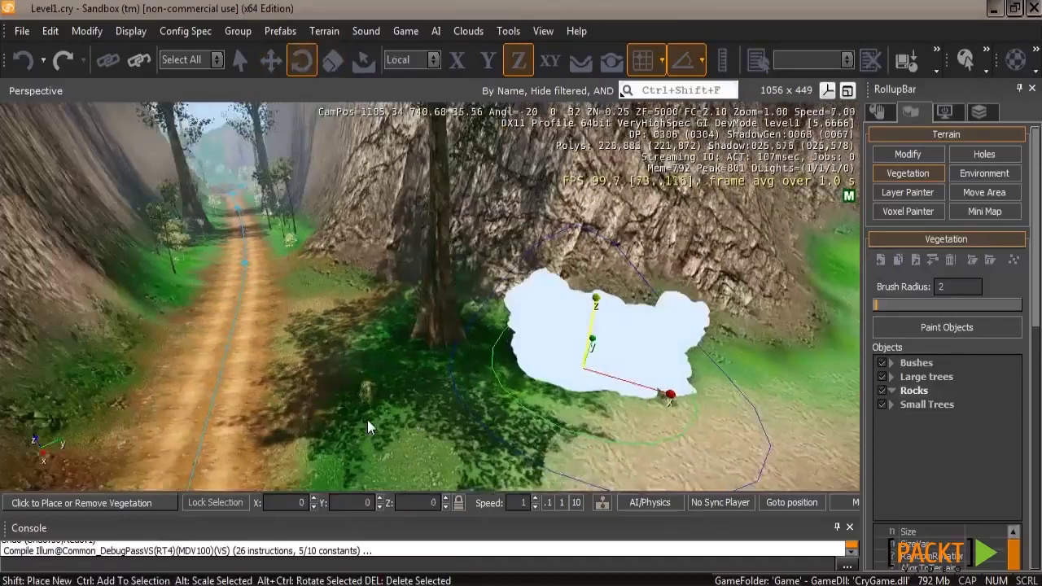
Try selecting the large jungle tree beside the rock and preparing it for moving.
click(480, 416)
click(439, 328)
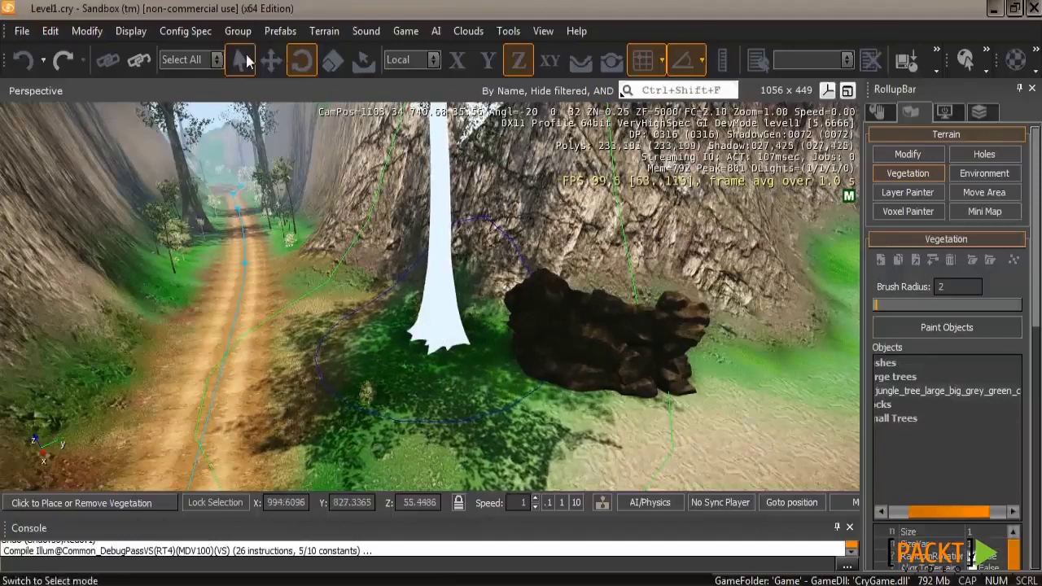
click(271, 60)
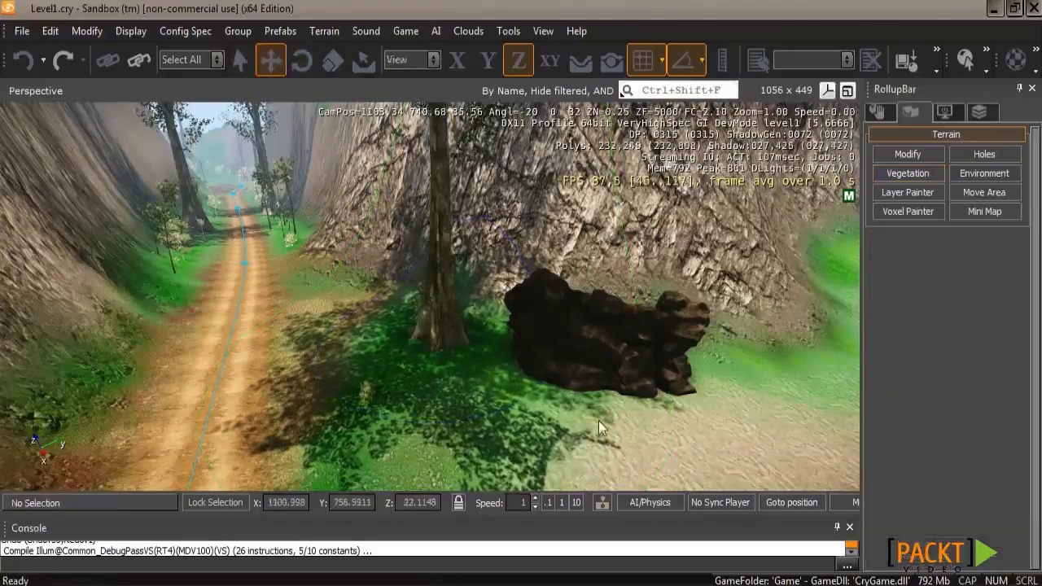
mouse_move(609, 401)
right_down()
mouse_move(618, 390)
mouse_move(606, 390)
right_up()
key(a)
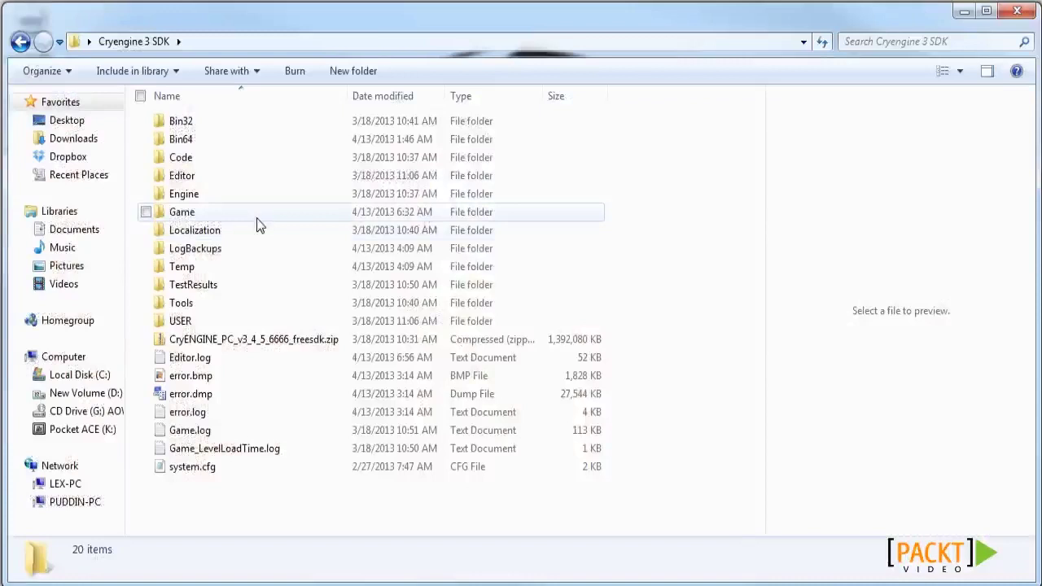
Switch to the Cryengine 3 SDK folder in Windows Explorer and open Game's Objects.pak as a 7-Zip archive.
double_click(187, 217)
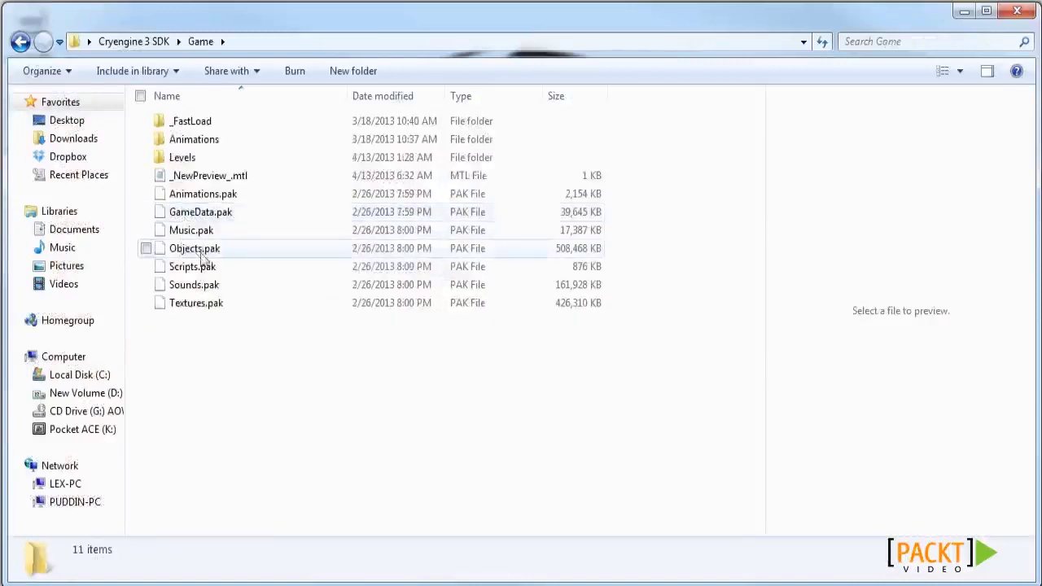
right_click(184, 258)
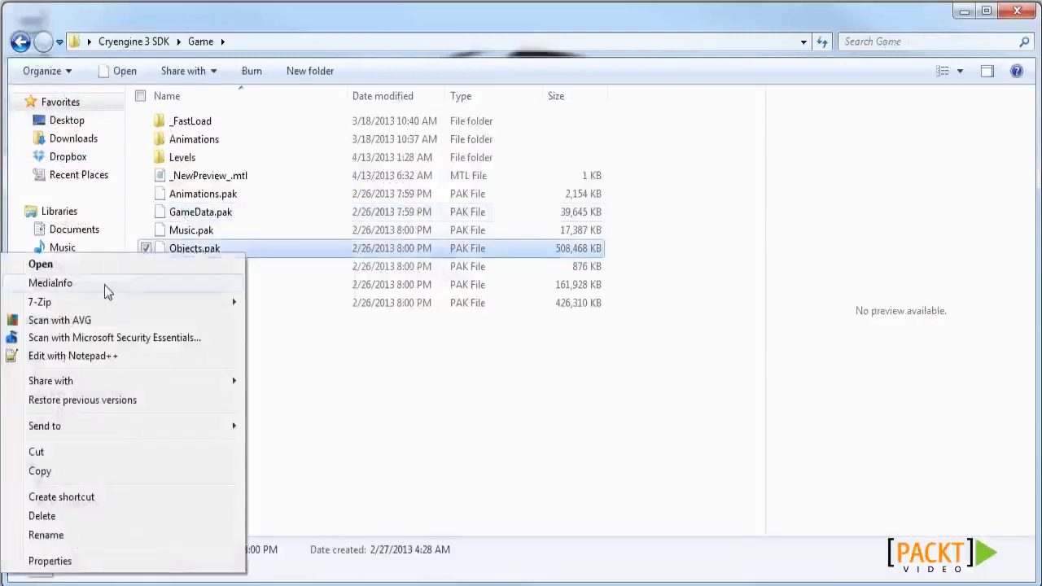
mouse_move(90, 304)
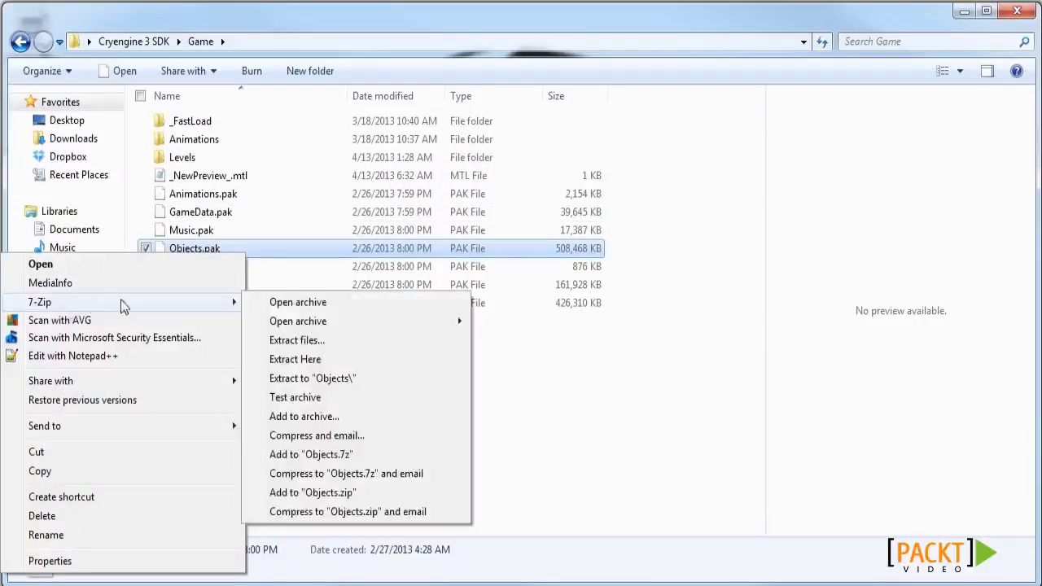
click(276, 305)
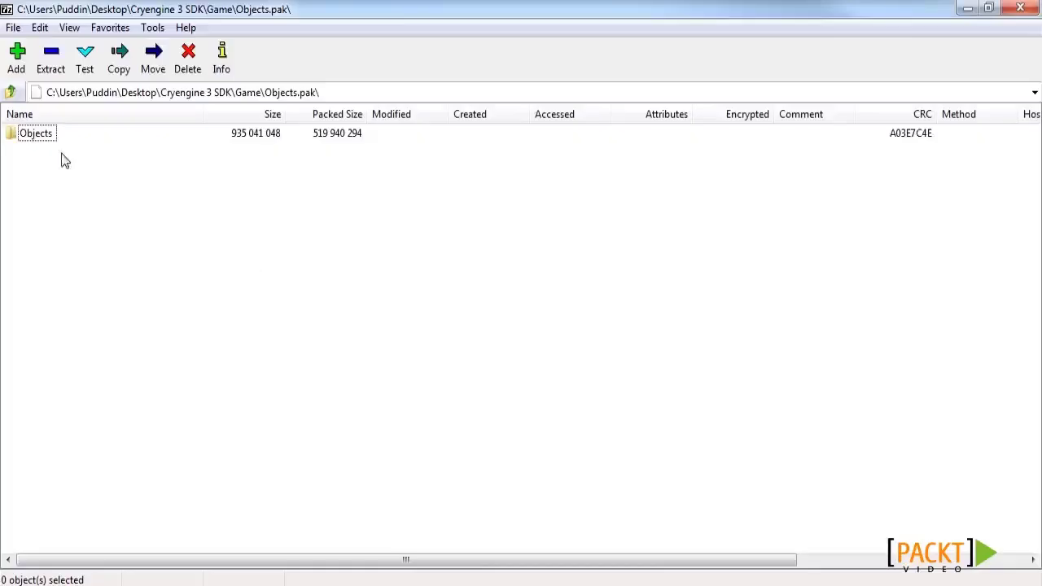
Browse to Objects\Natural\plants in the archive and examine the contents of its round_leaves_plants and flowers folders.
double_click(39, 140)
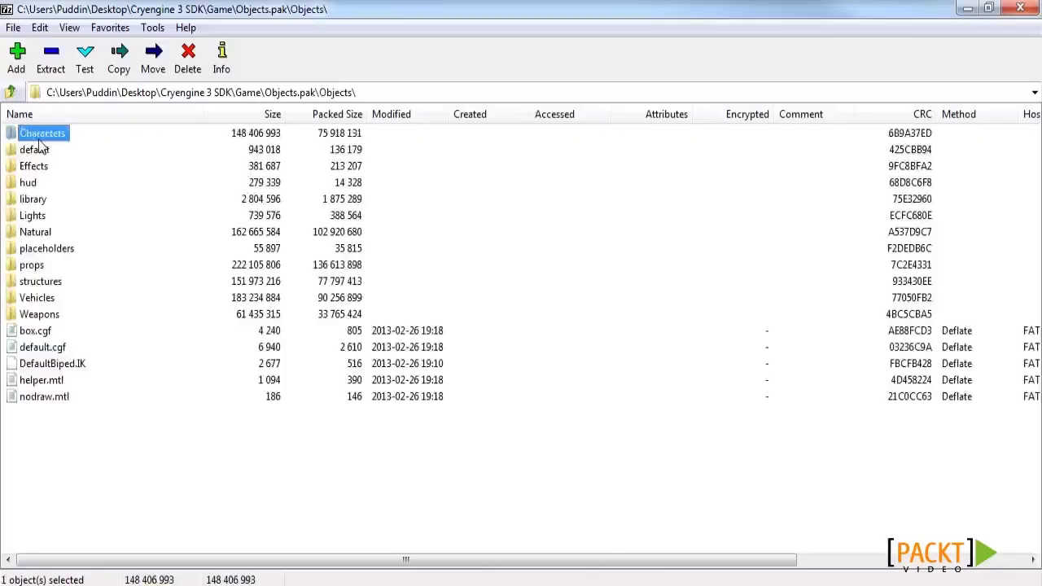
double_click(35, 232)
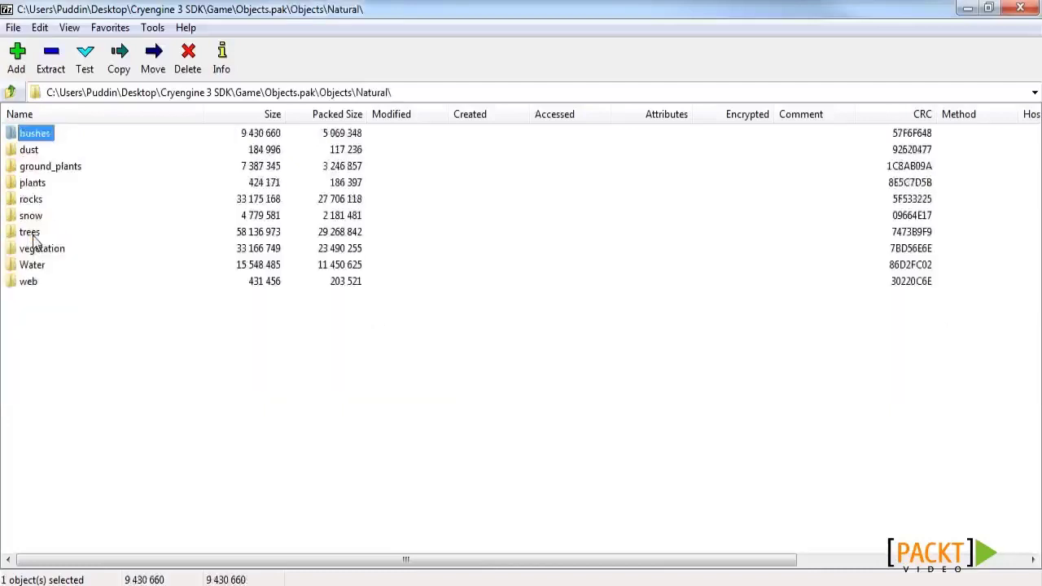
double_click(30, 185)
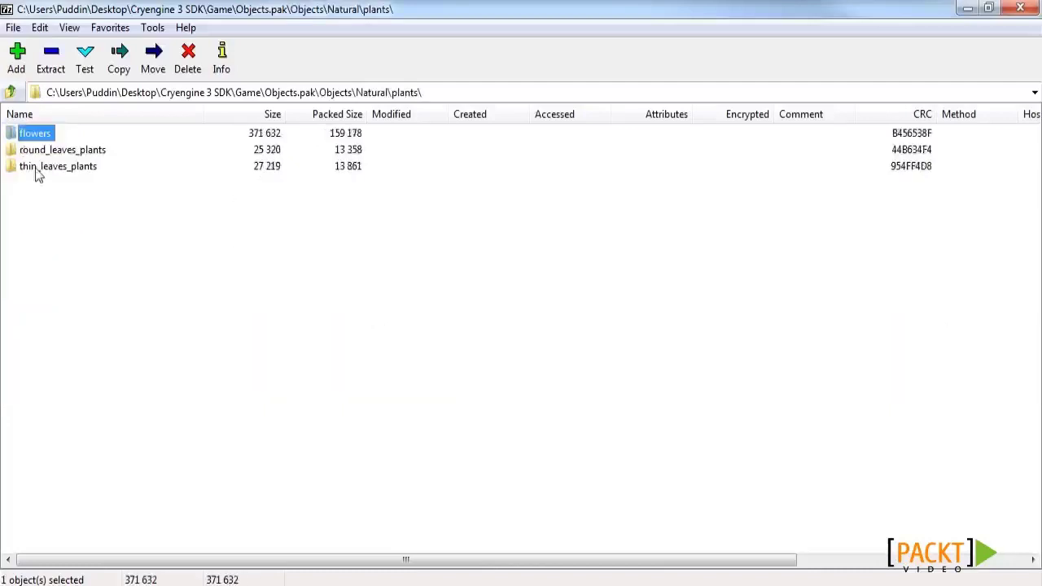
double_click(49, 155)
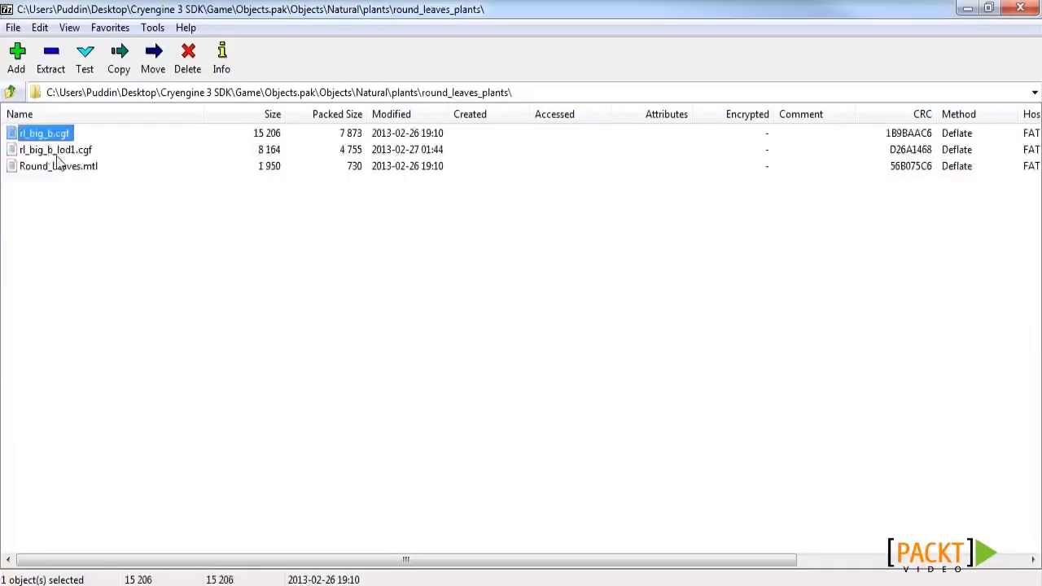
click(12, 92)
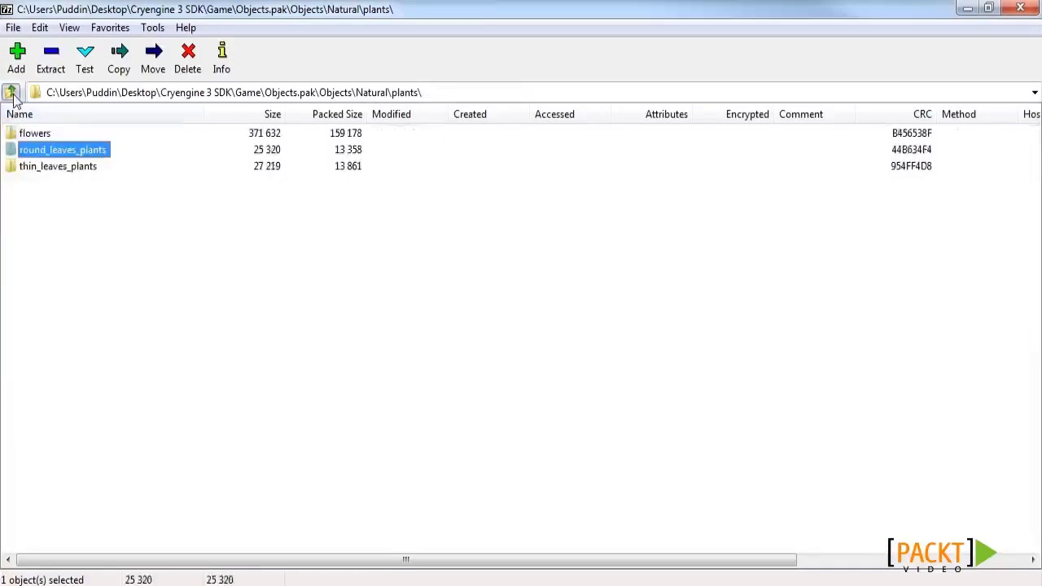
double_click(33, 134)
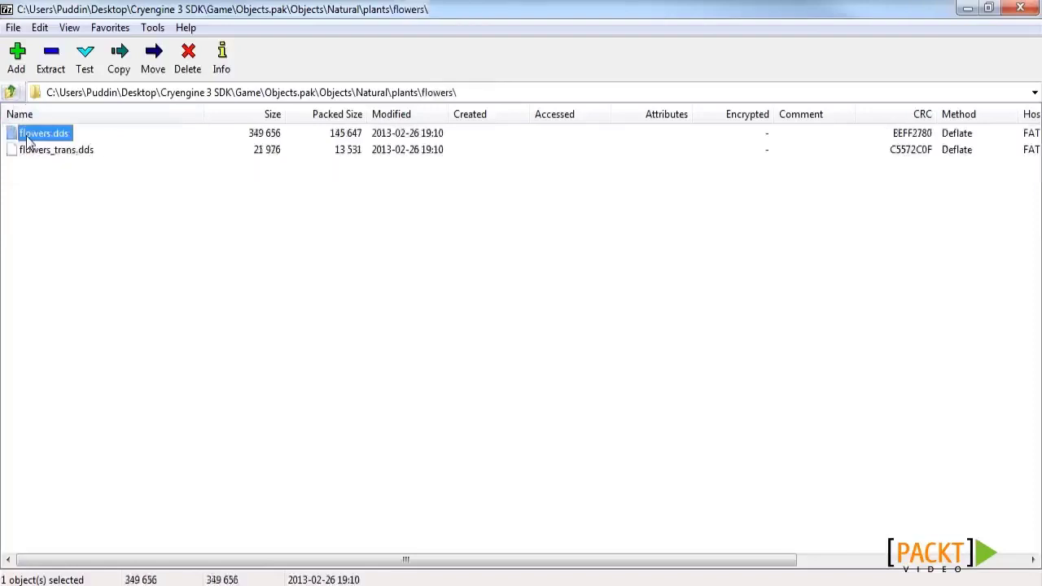
click(10, 92)
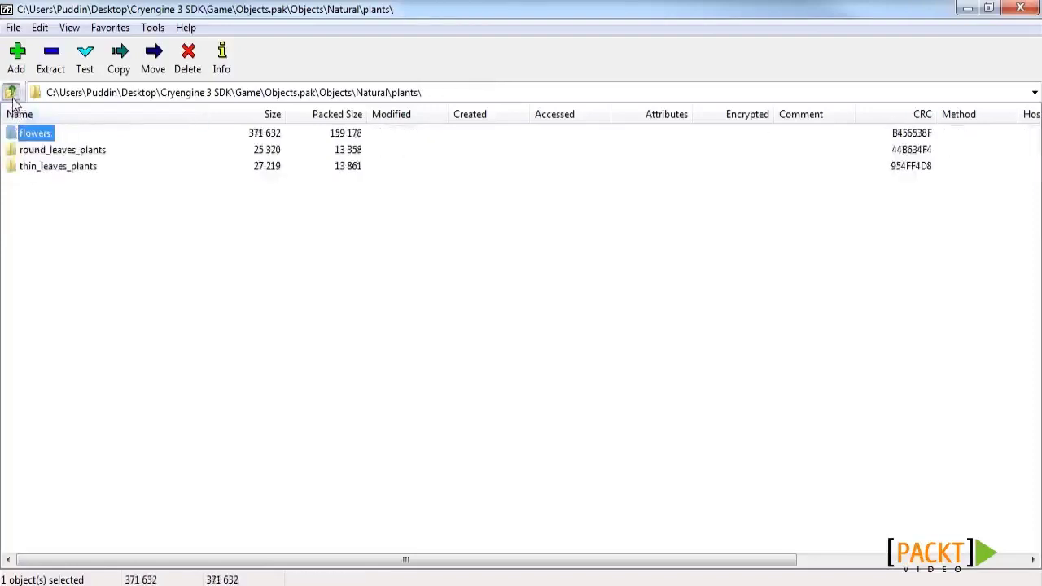
Return to the Natural folder and open trees\jungle_tree_large to examine its model, material and texture files.
click(11, 91)
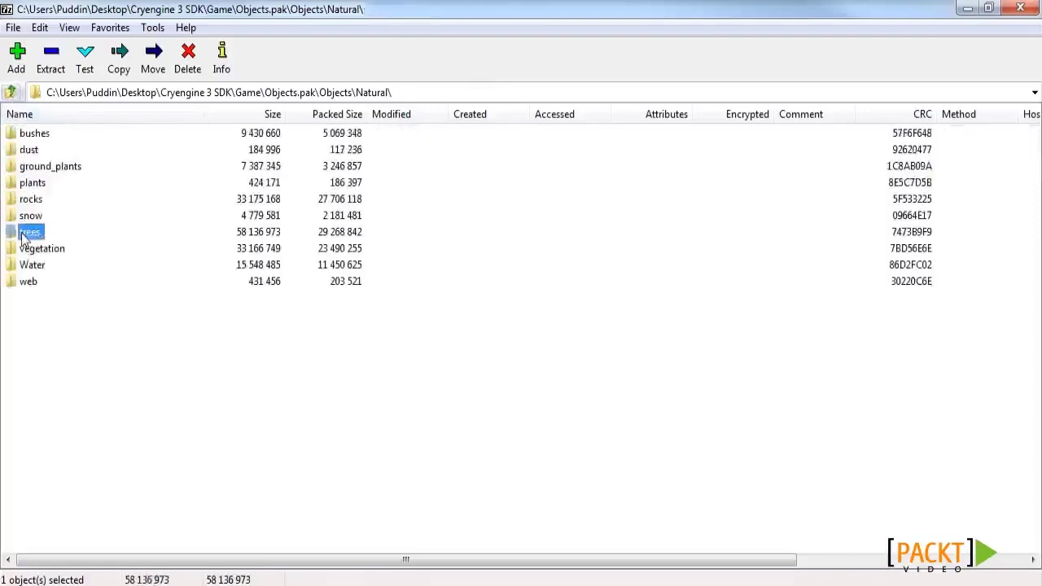
double_click(24, 232)
double_click(54, 200)
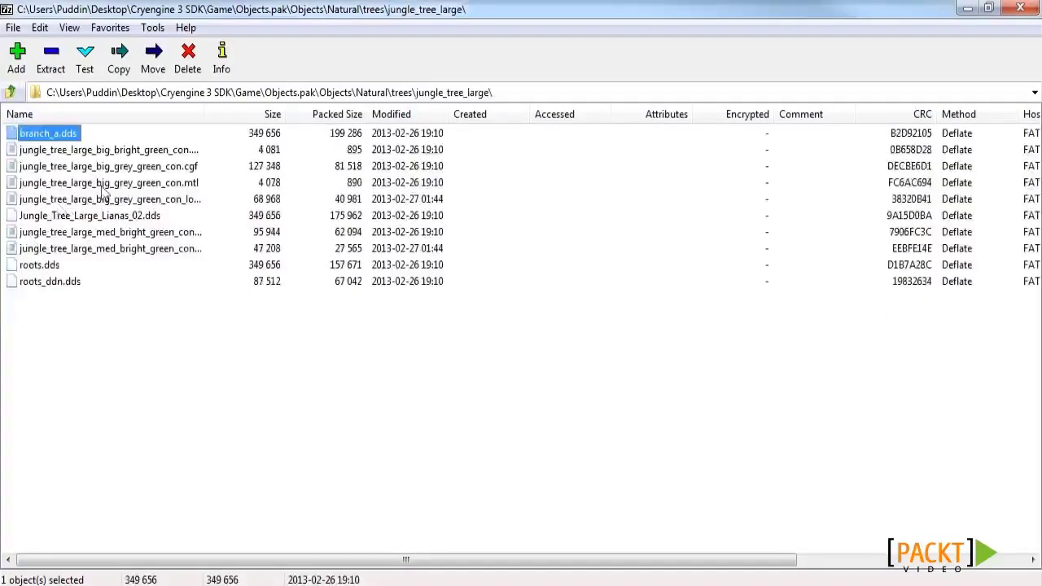